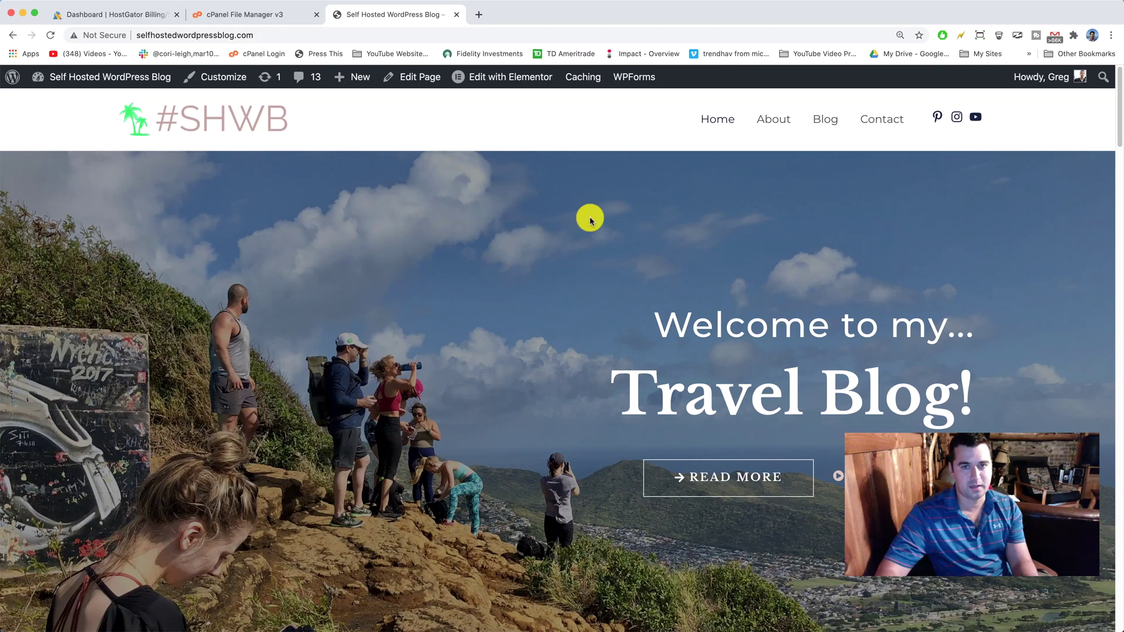
# - Review the hosting account on the HostGator Billing dashboard
pyautogui.click(115, 15)
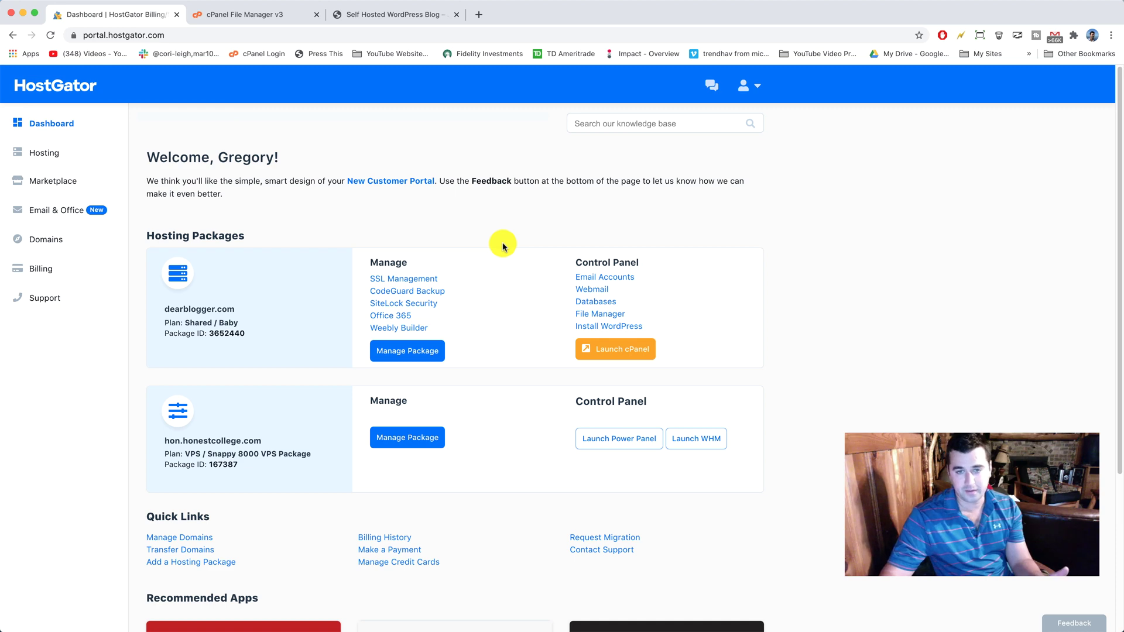
pyautogui.scroll(-4, 497, 248)
pyautogui.scroll(4, 524, 278)
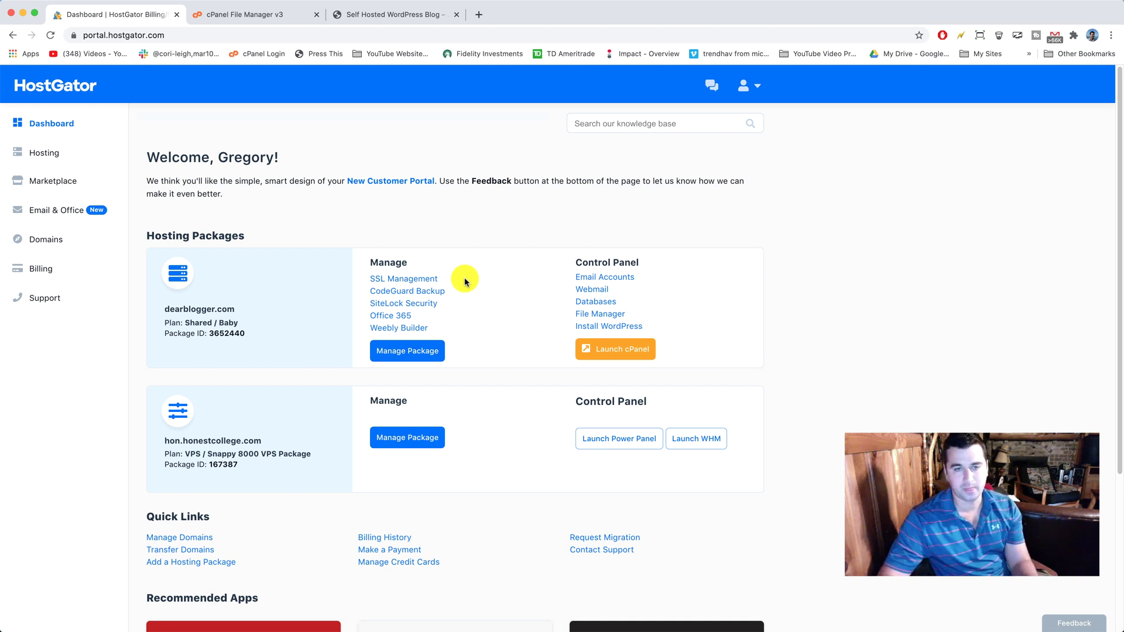
# - Look over the blog's files in cPanel File Manager, then open the blog's WordPress dashboard
pyautogui.click(249, 16)
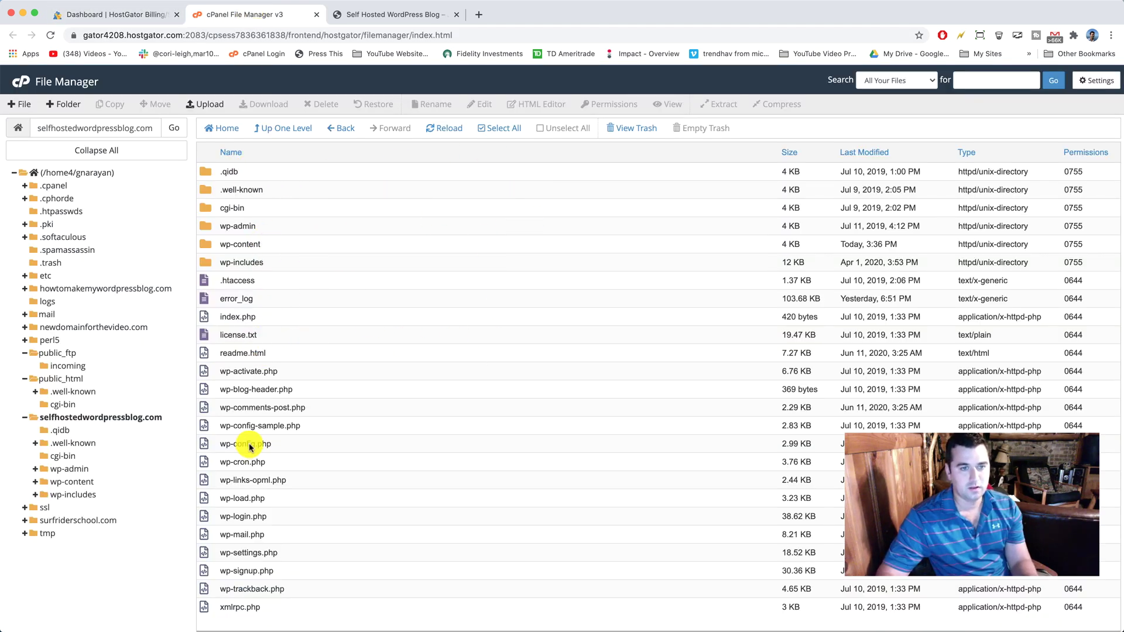
pyautogui.click(388, 17)
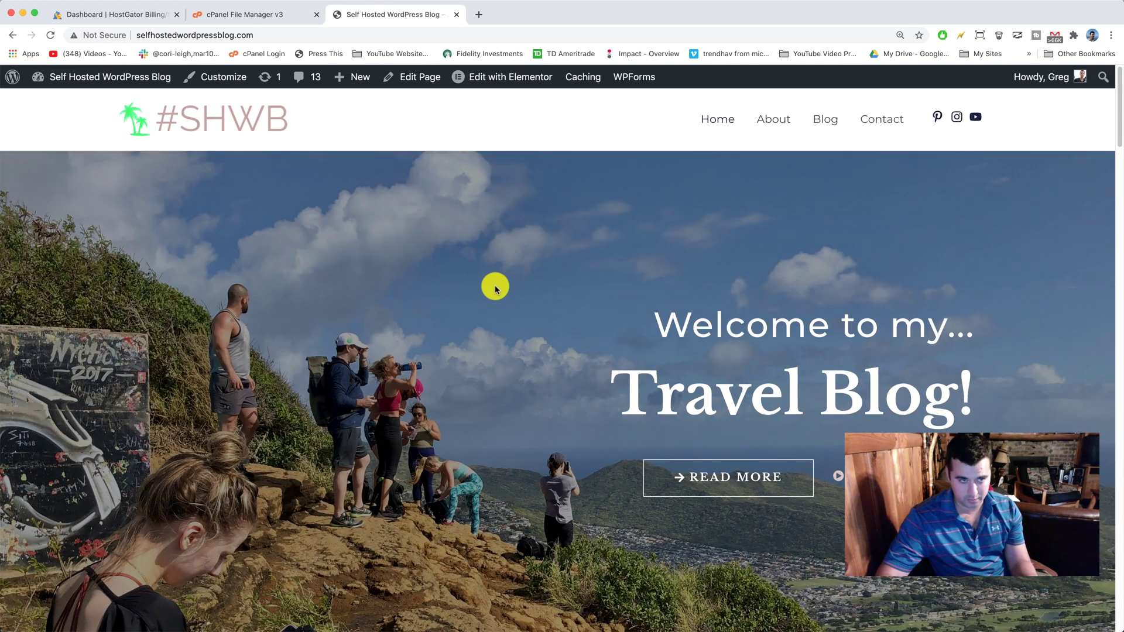
pyautogui.click(122, 79)
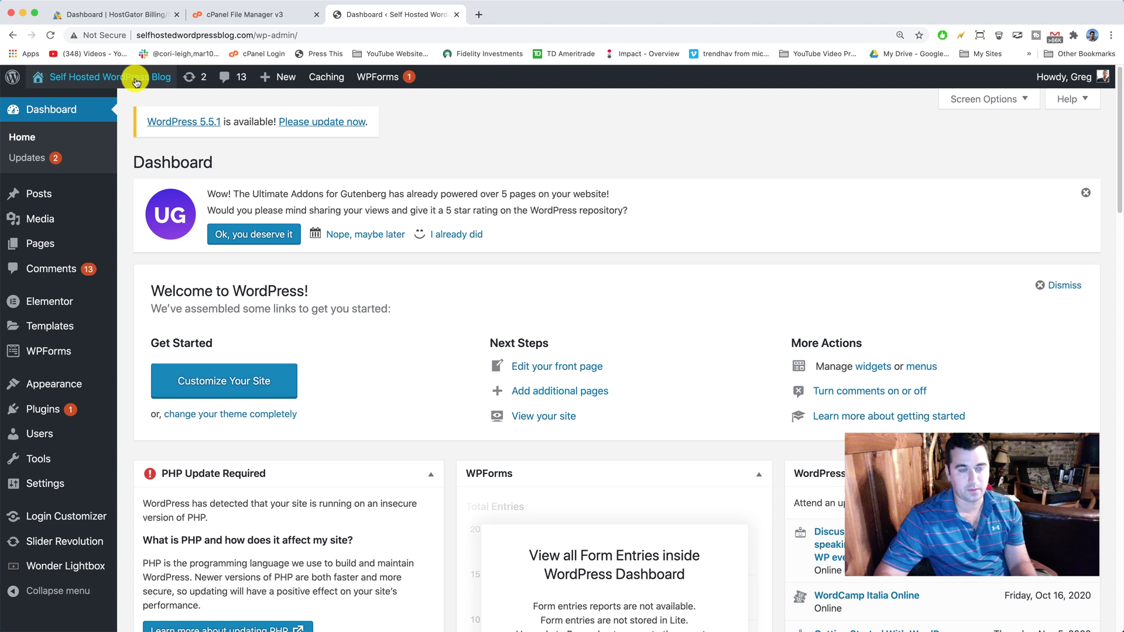
# - Search Add Plugins for 'siteground migrator' and install the SiteGround Migrator plugin
pyautogui.click(49, 414)
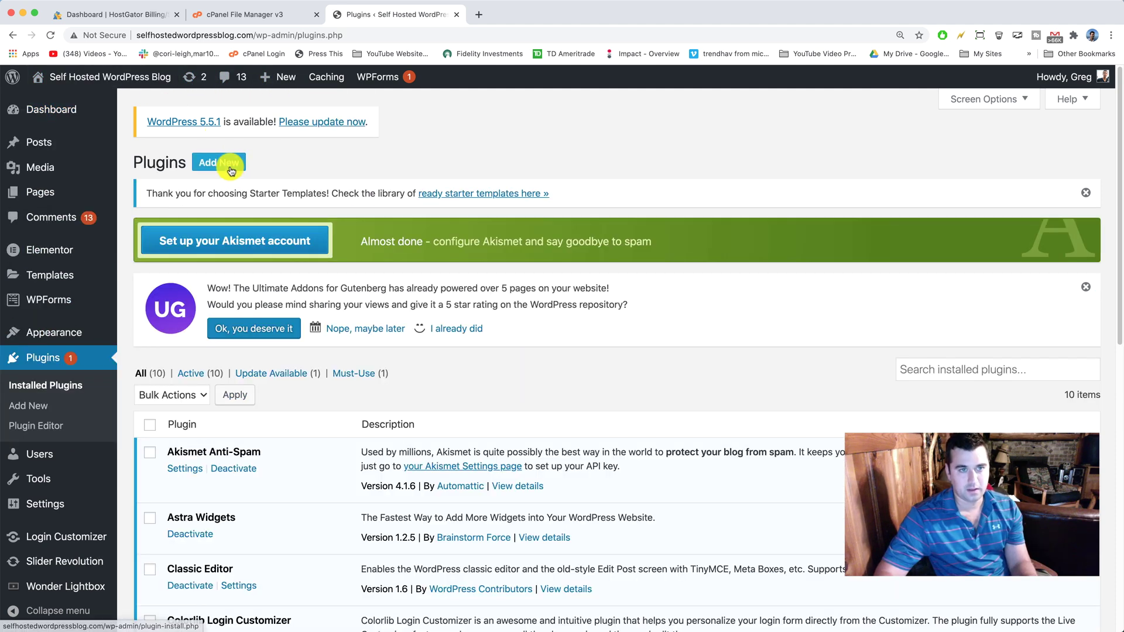
pyautogui.click(231, 169)
pyautogui.click(917, 297)
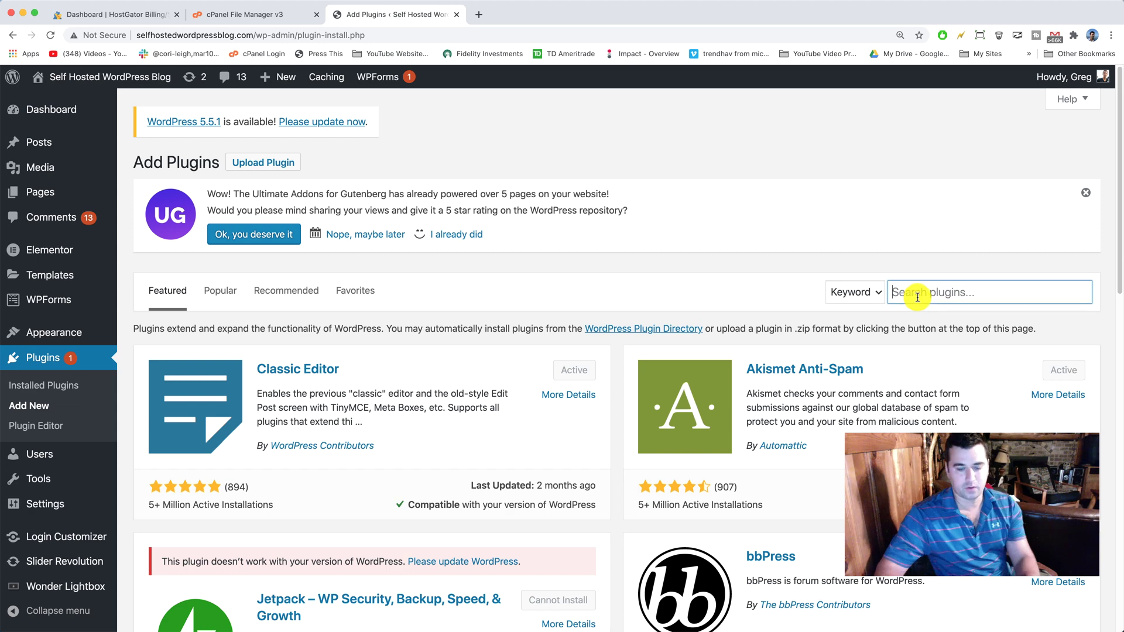
pyautogui.write('sitegro')
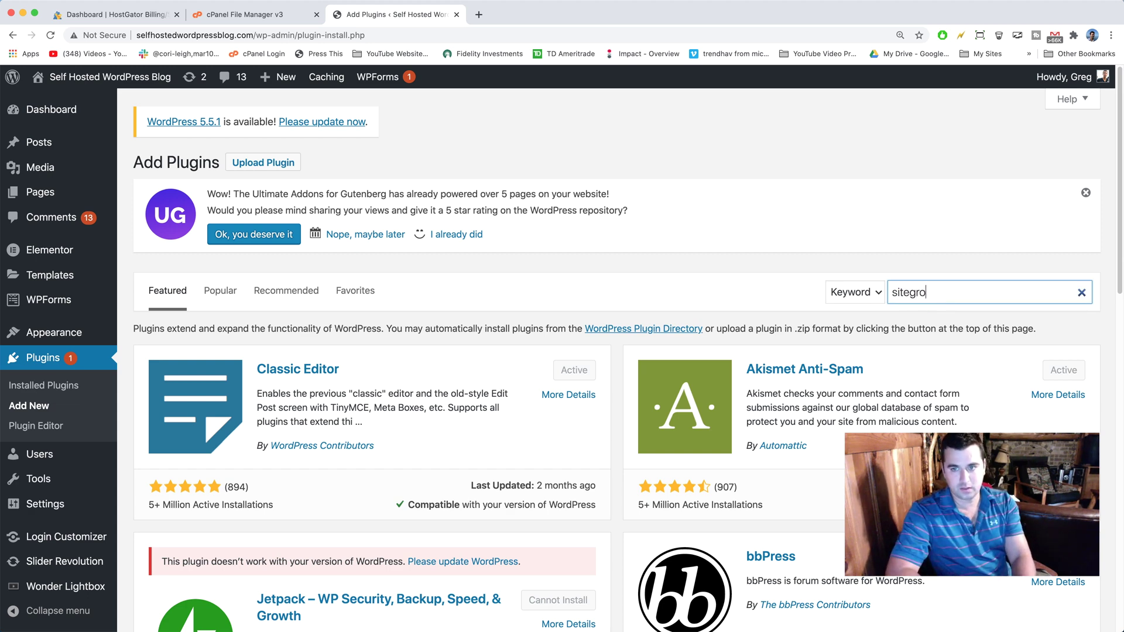
pyautogui.write('und migrator')
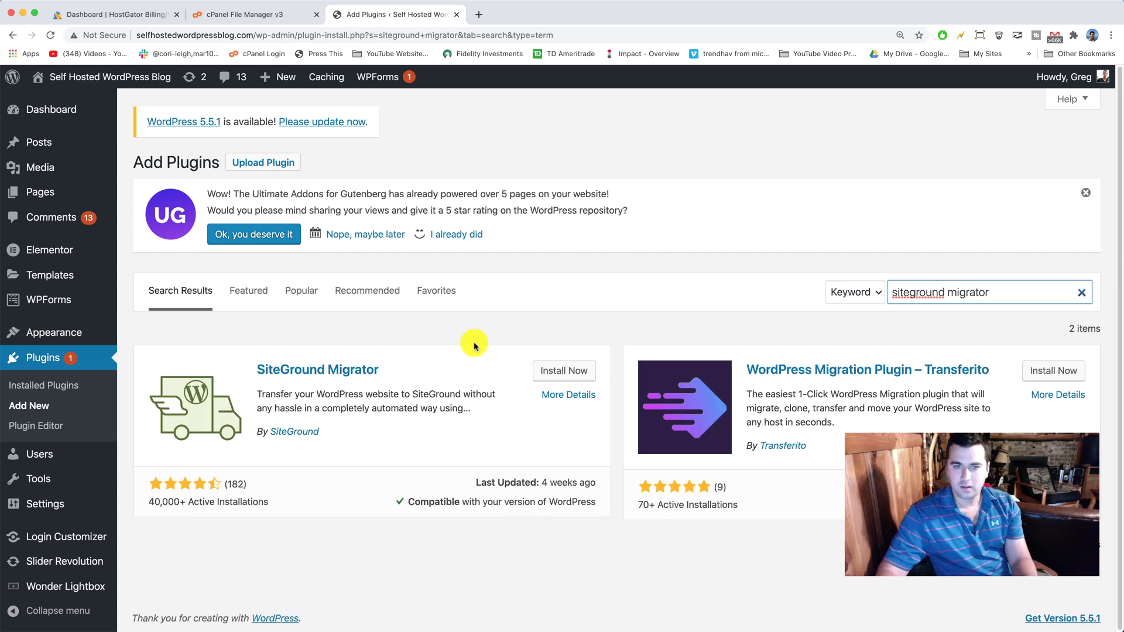
pyautogui.click(569, 372)
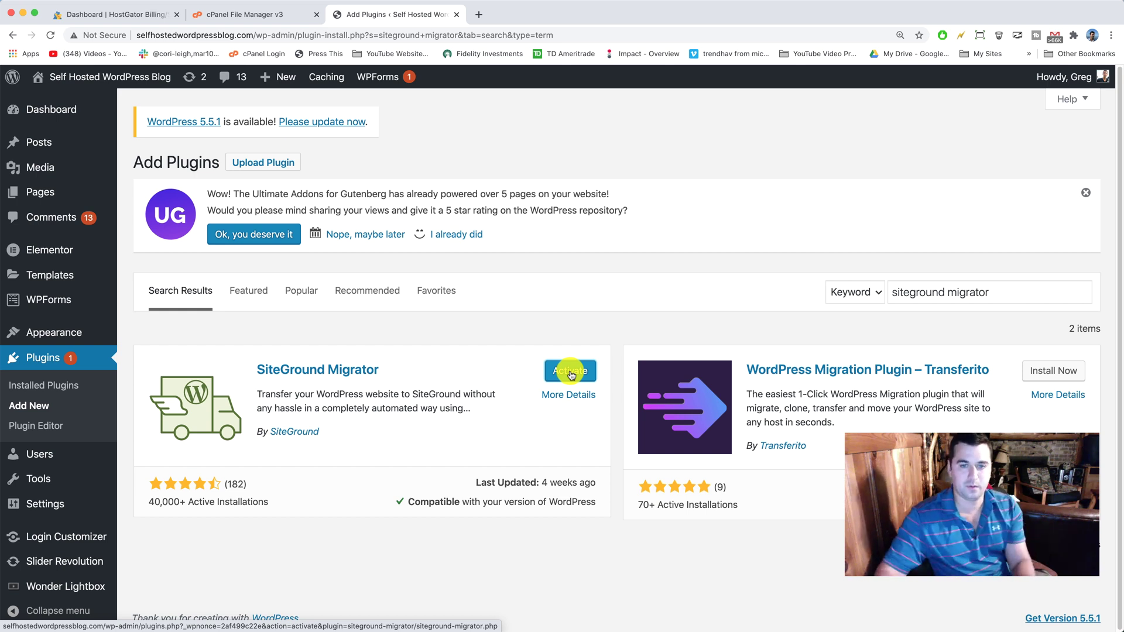
# - Activate the newly installed SiteGround Migrator plugin
pyautogui.click(571, 375)
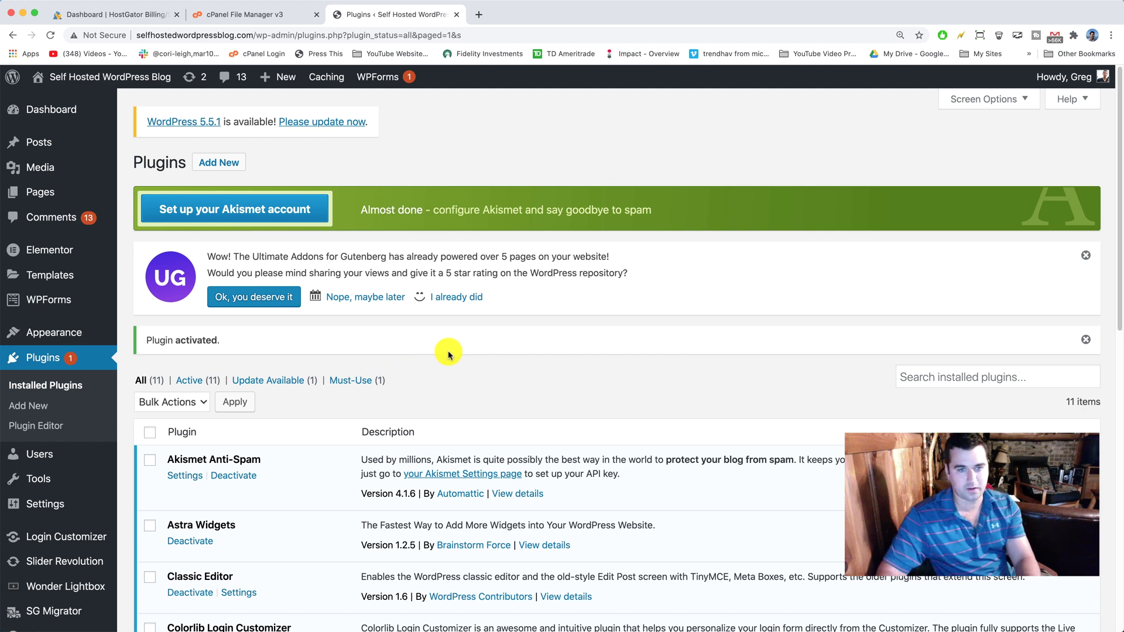
pyautogui.scroll(-1, 390, 357)
pyautogui.scroll(-7, 390, 357)
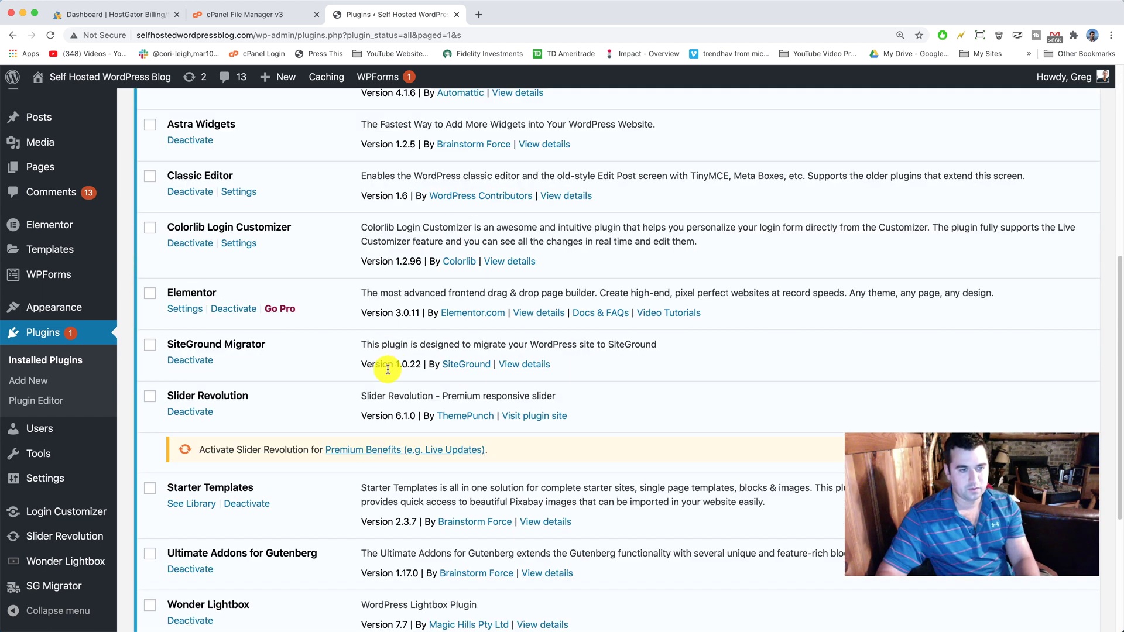
# - Open the SG Migrator page and focus its empty Migration Token field
pyautogui.click(52, 589)
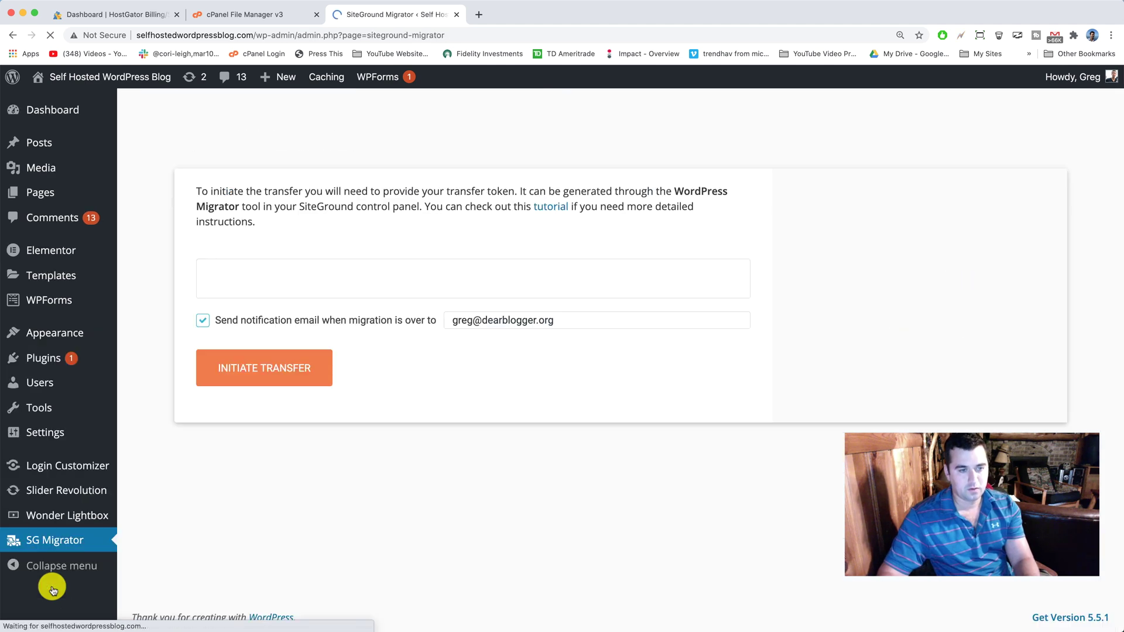
pyautogui.click(269, 278)
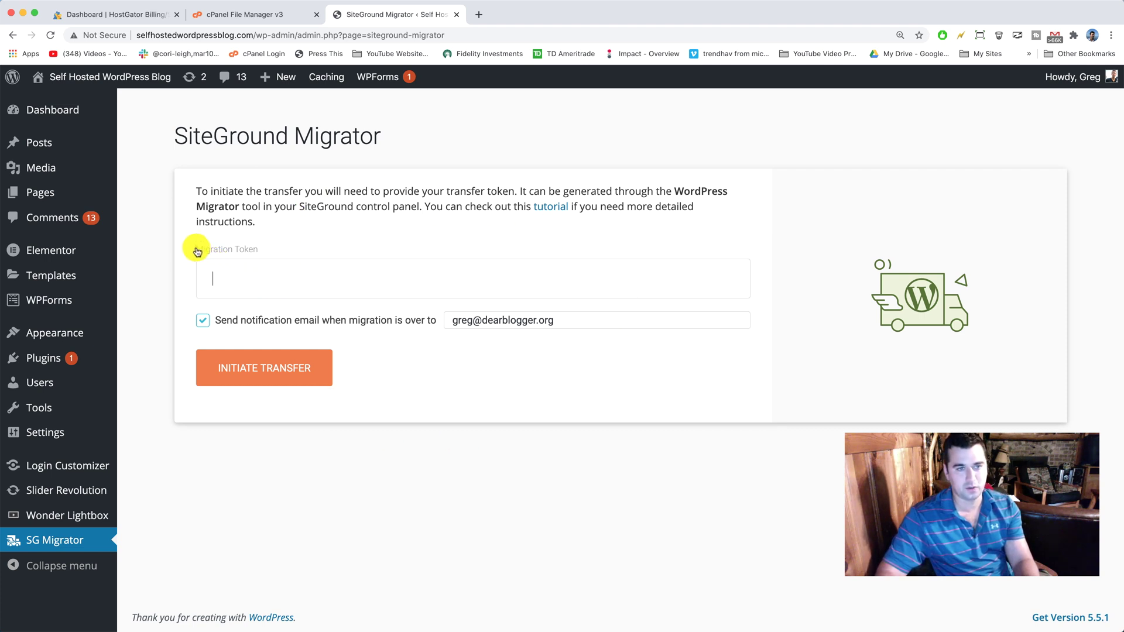
pyautogui.moveTo(198, 249); pyautogui.dragTo(271, 249)
pyautogui.click(271, 250)
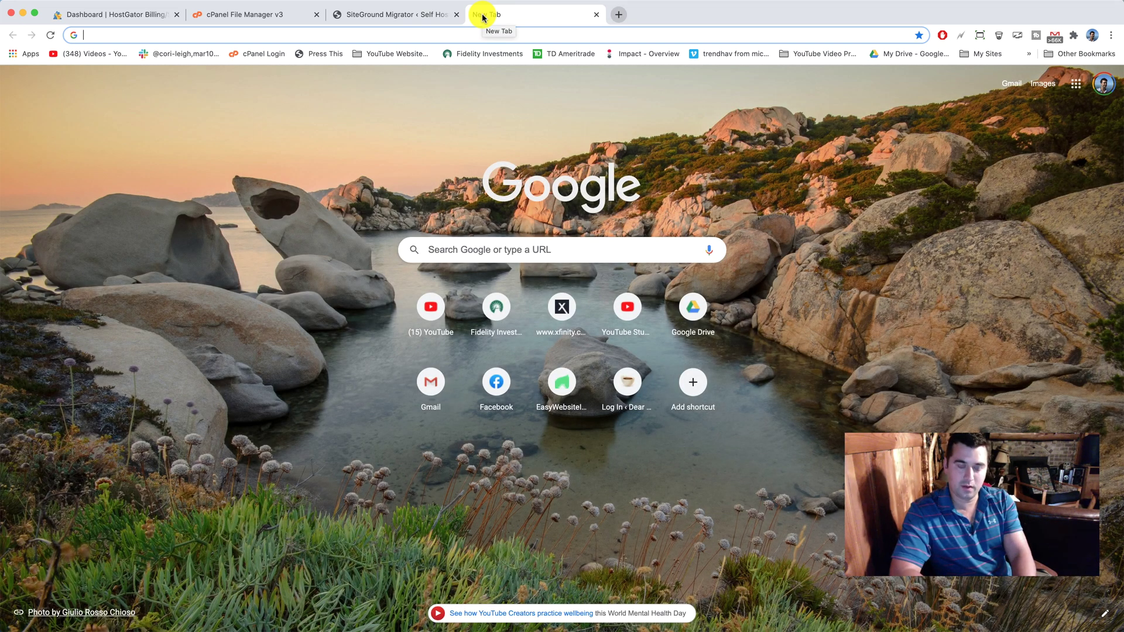
# - Load SiteGround's WordPress hosting offer via the 'greg' referral link and review plans from $6.99/mo
pyautogui.write('greg')
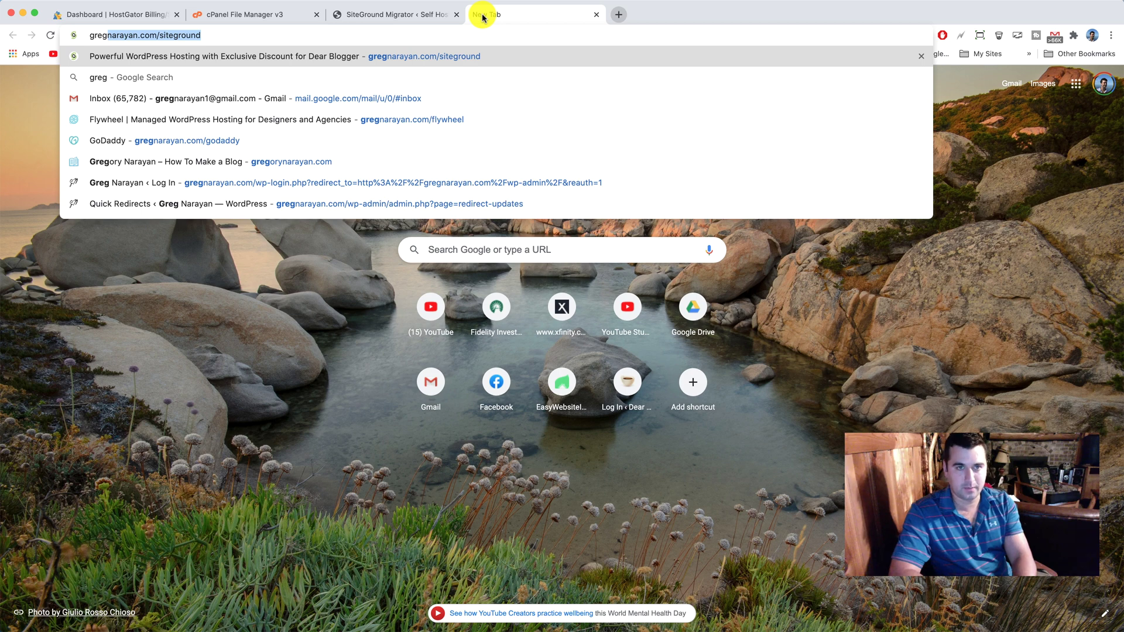
pyautogui.press('Return')
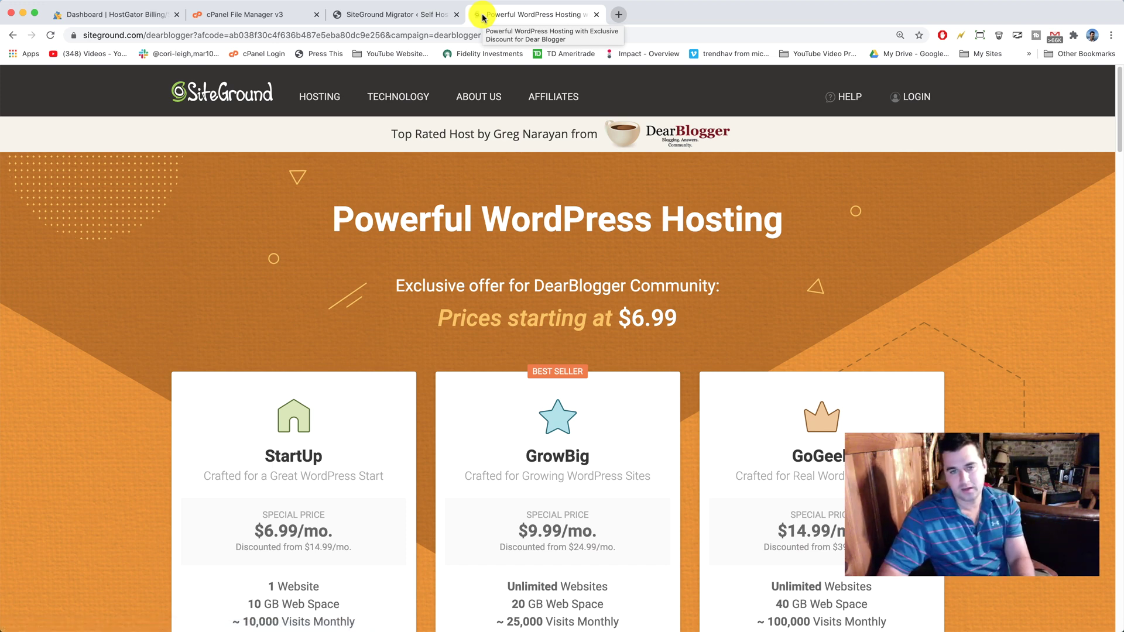
pyautogui.moveTo(681, 318); pyautogui.dragTo(438, 326)
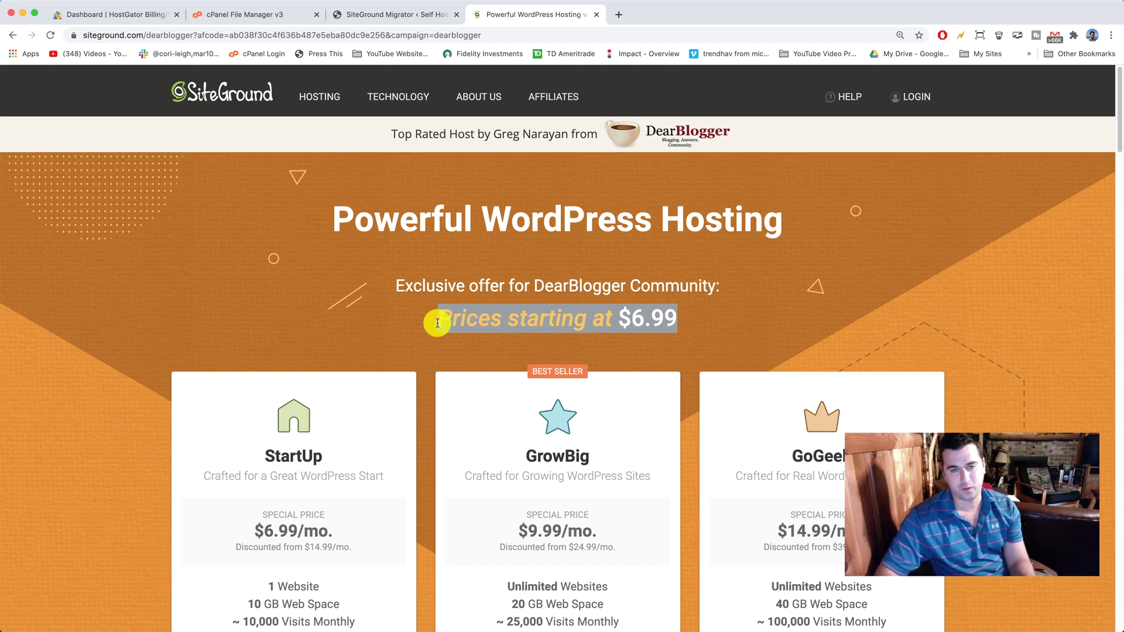
pyautogui.click(511, 320)
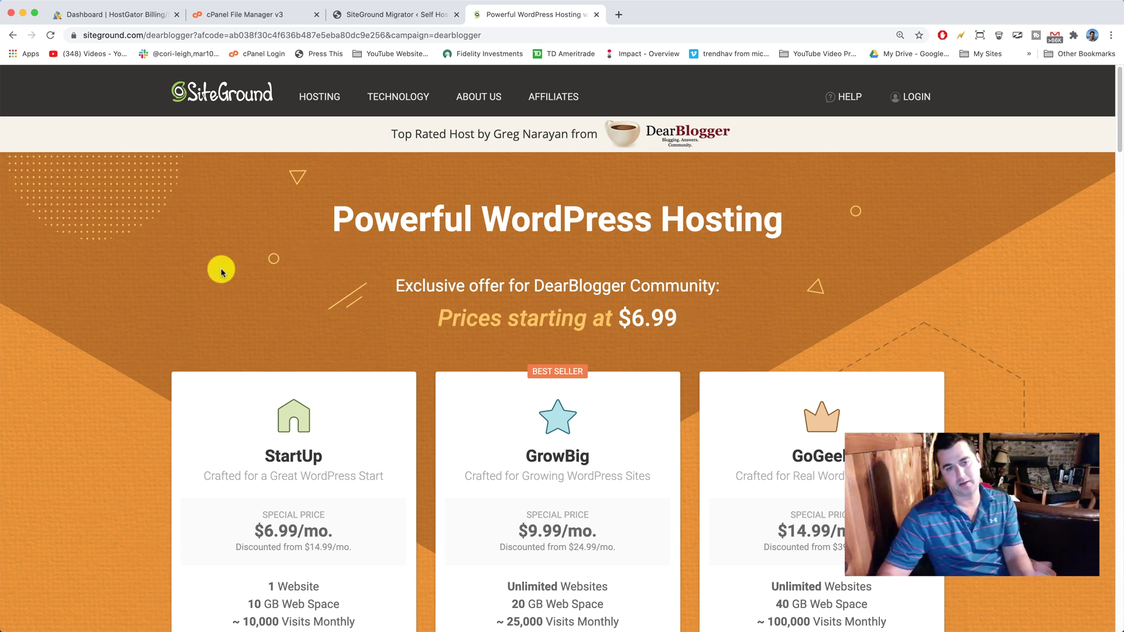
pyautogui.scroll(-3, 221, 271)
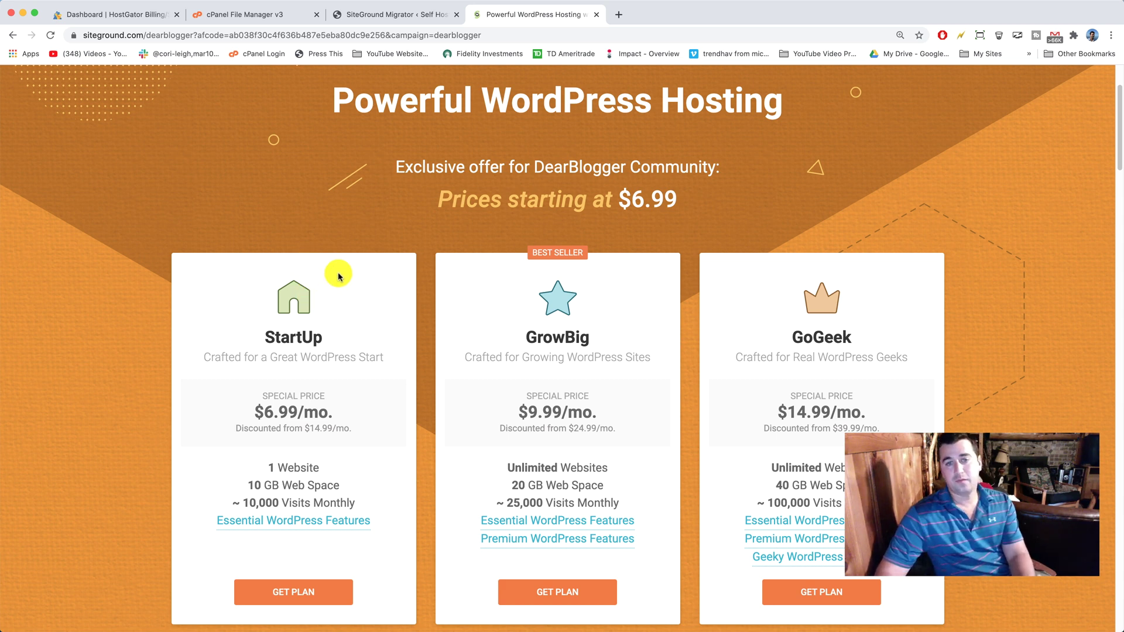
pyautogui.scroll(-2, 381, 267)
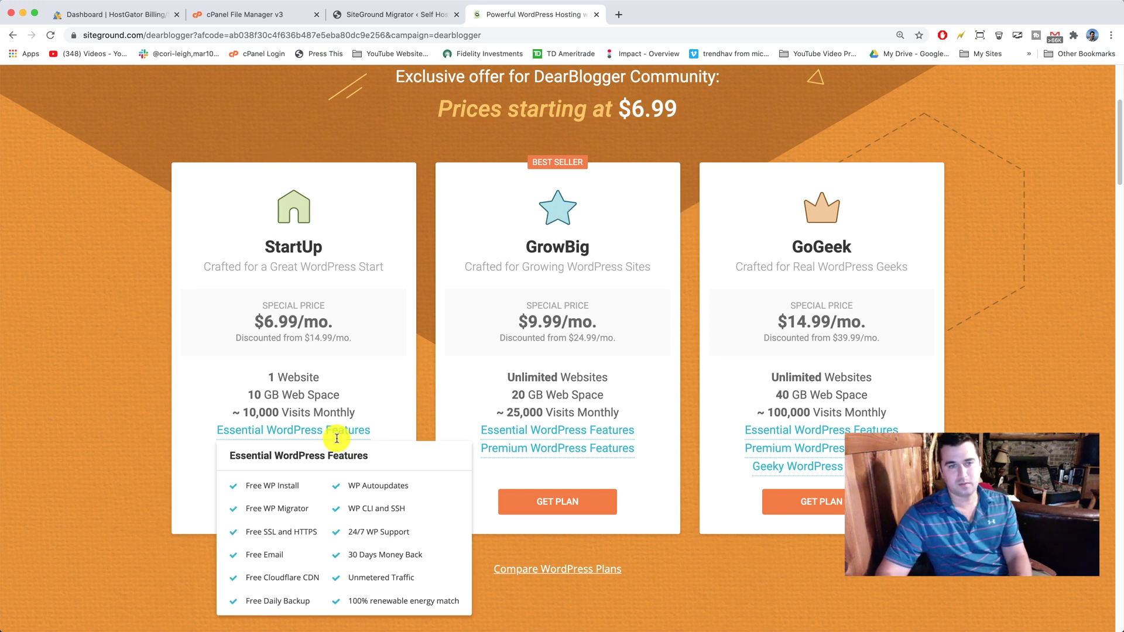
pyautogui.scroll(3, 325, 204)
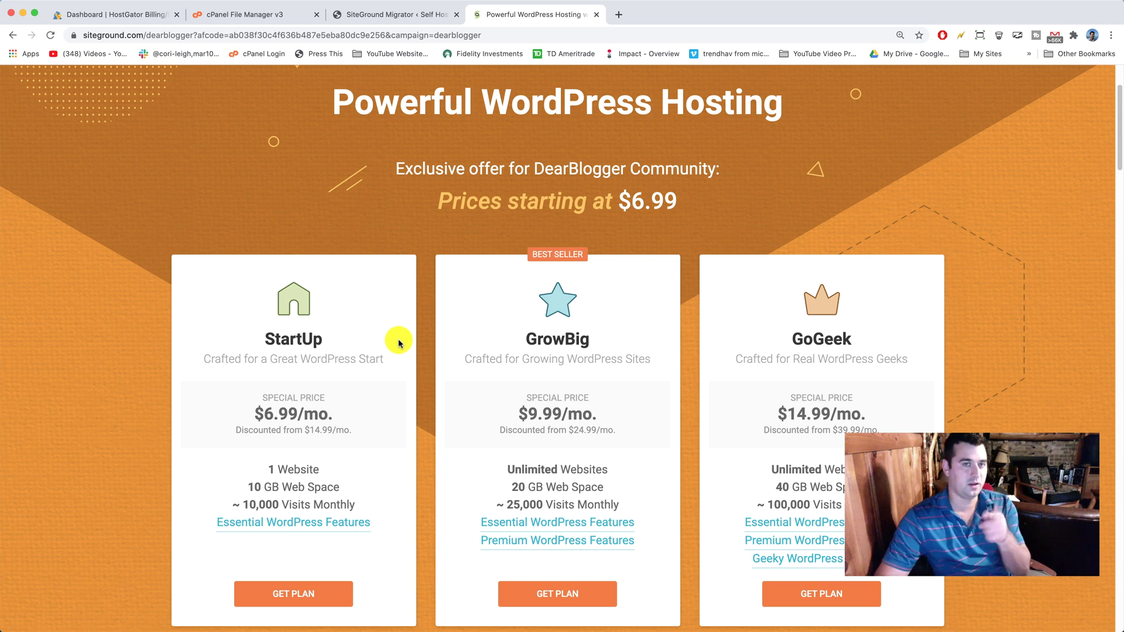
pyautogui.scroll(2, 397, 343)
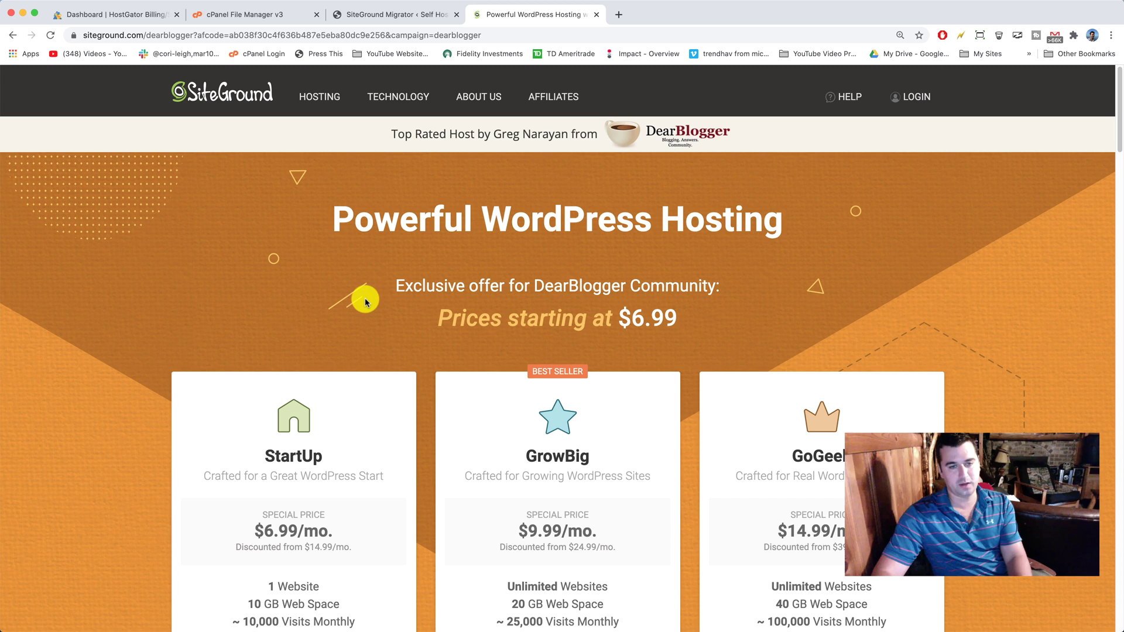
# - Scroll the hosting offer down to the StartUp, GrowBig and GoGeek pricing cards
pyautogui.click(377, 15)
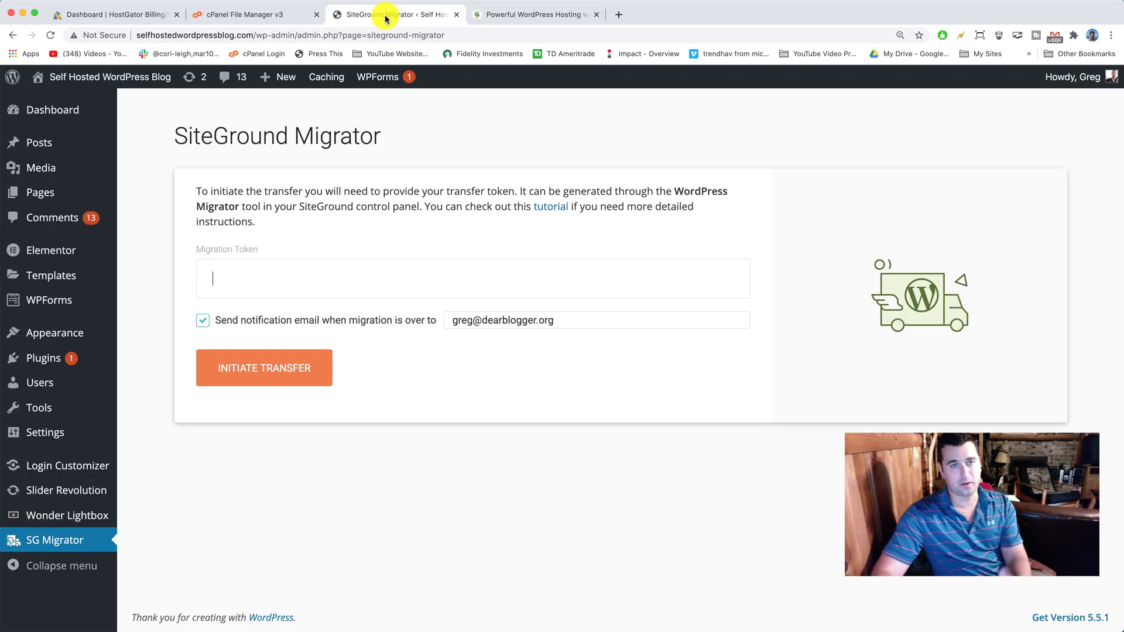
pyautogui.click(530, 15)
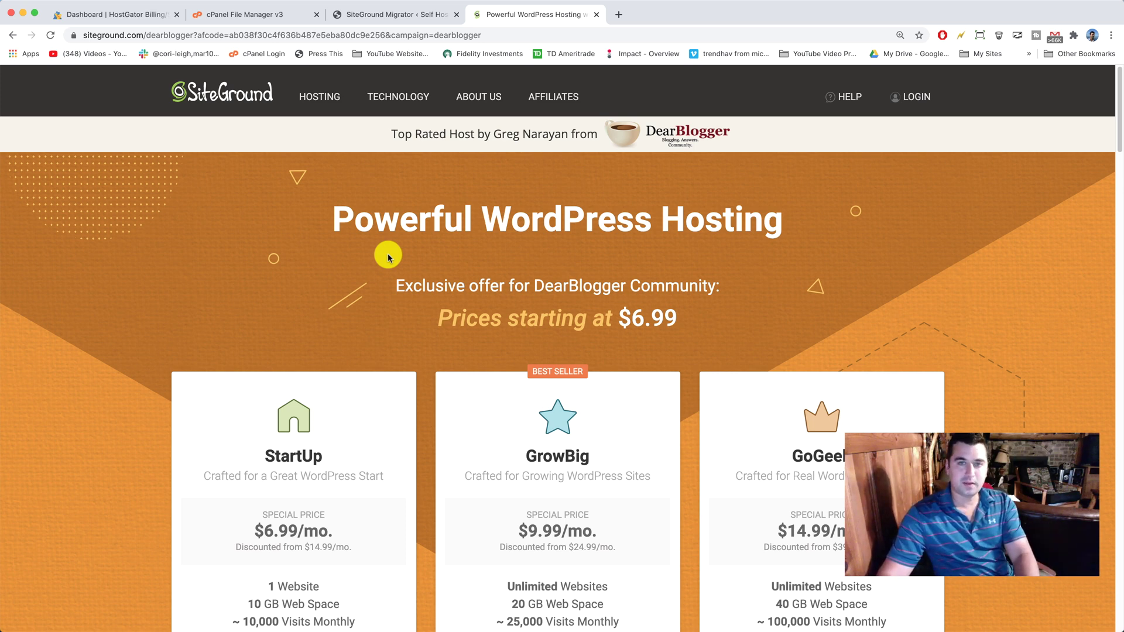
pyautogui.scroll(-2, 409, 249)
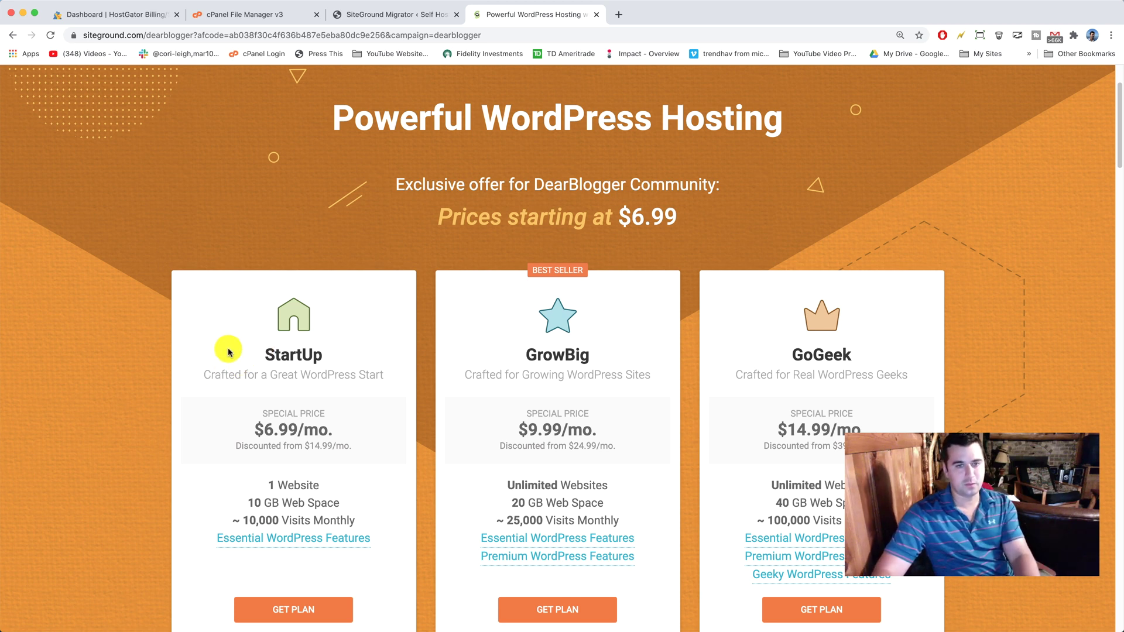
pyautogui.scroll(-1, 279, 315)
pyautogui.scroll(-4, 279, 315)
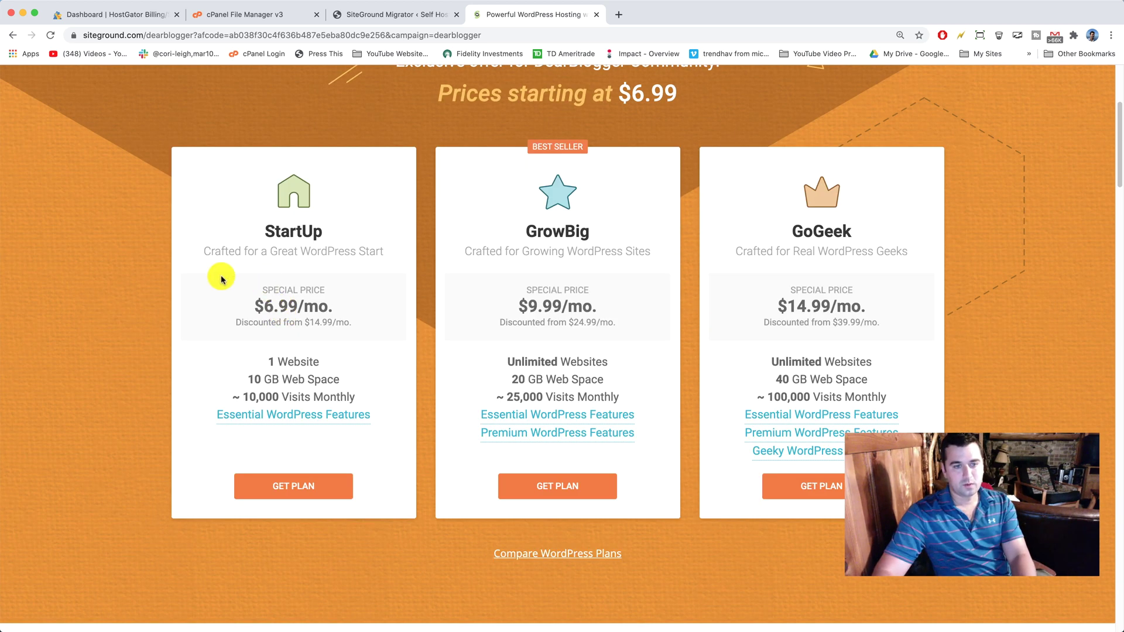
# - Choose the StartUp plan and opt to use an existing domain
pyautogui.click(299, 486)
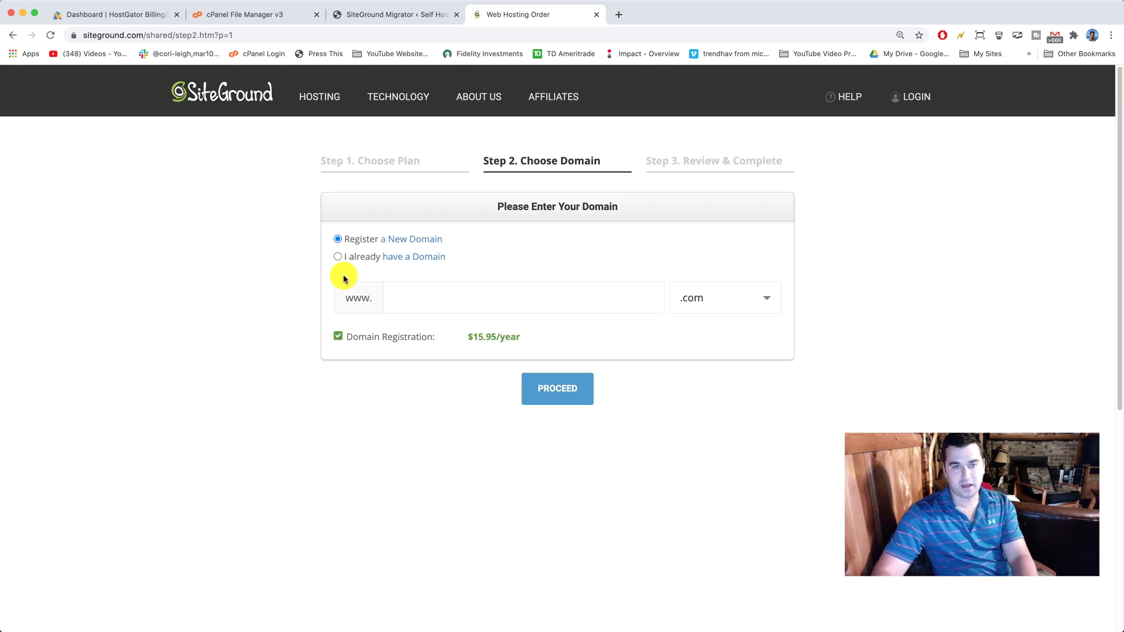
pyautogui.click(352, 258)
pyautogui.click(454, 303)
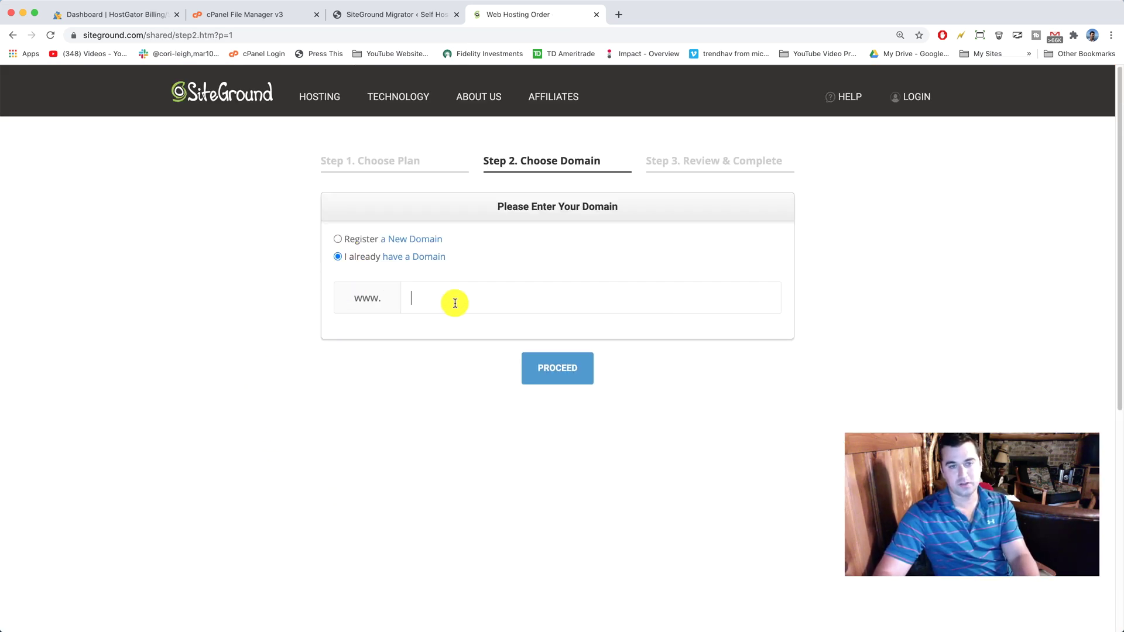
# - Copy the blog's domain from the WordPress tab's address bar
pyautogui.click(387, 20)
pyautogui.click(250, 35)
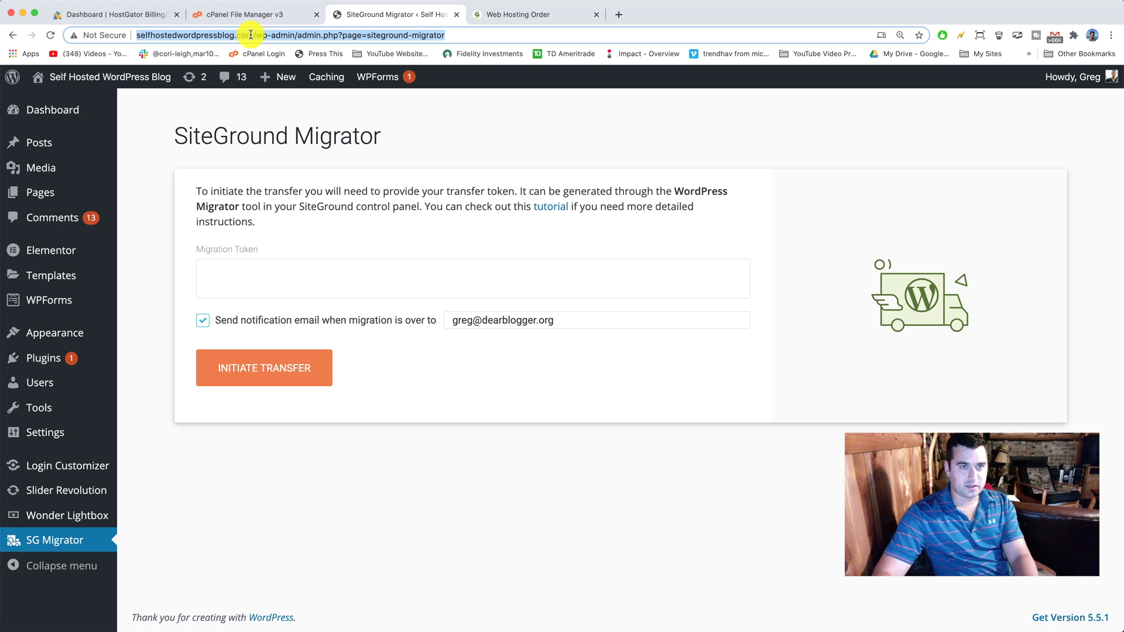
pyautogui.click(253, 37)
pyautogui.moveTo(249, 38); pyautogui.dragTo(132, 35)
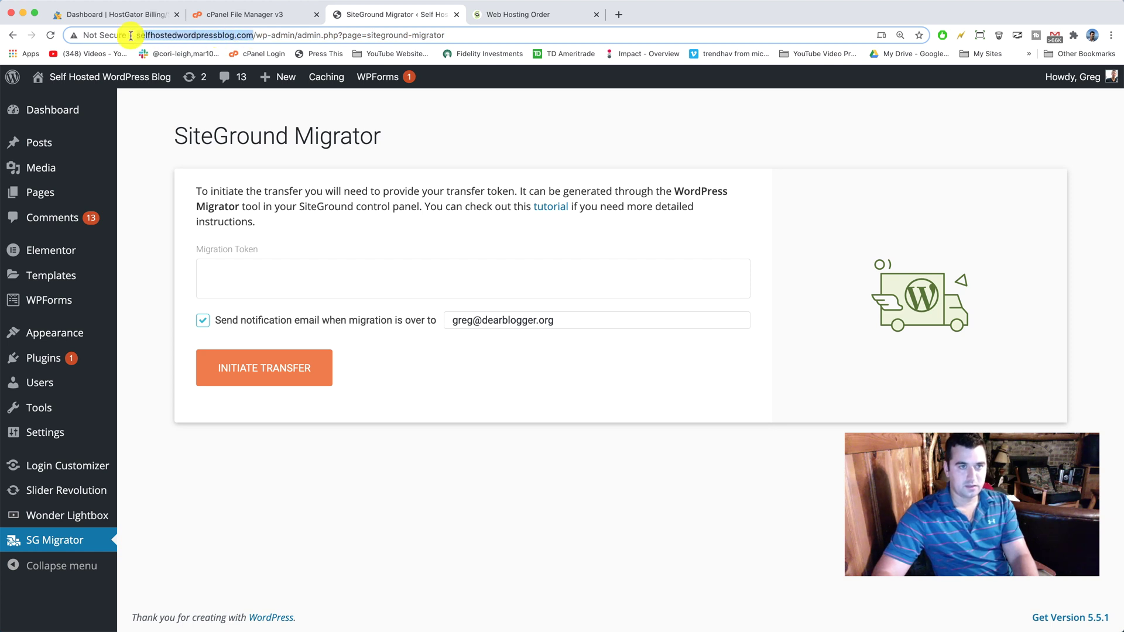
pyautogui.rightClick(147, 35)
pyautogui.click(154, 34)
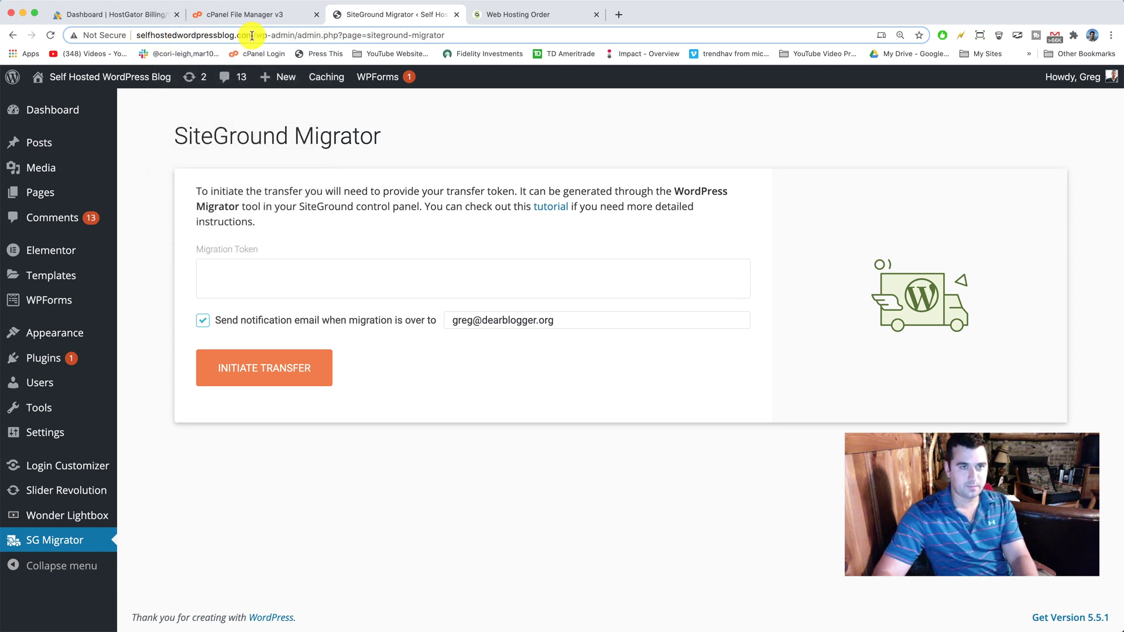
pyautogui.moveTo(251, 36); pyautogui.dragTo(136, 35)
pyautogui.rightClick(158, 37)
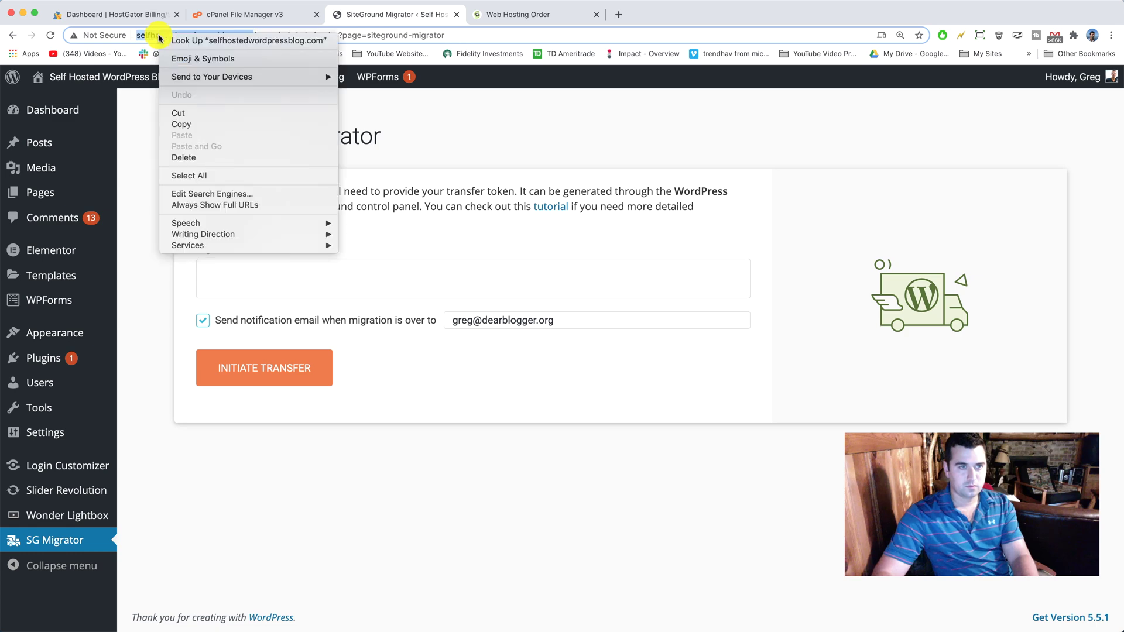
pyautogui.click(182, 124)
pyautogui.click(494, 14)
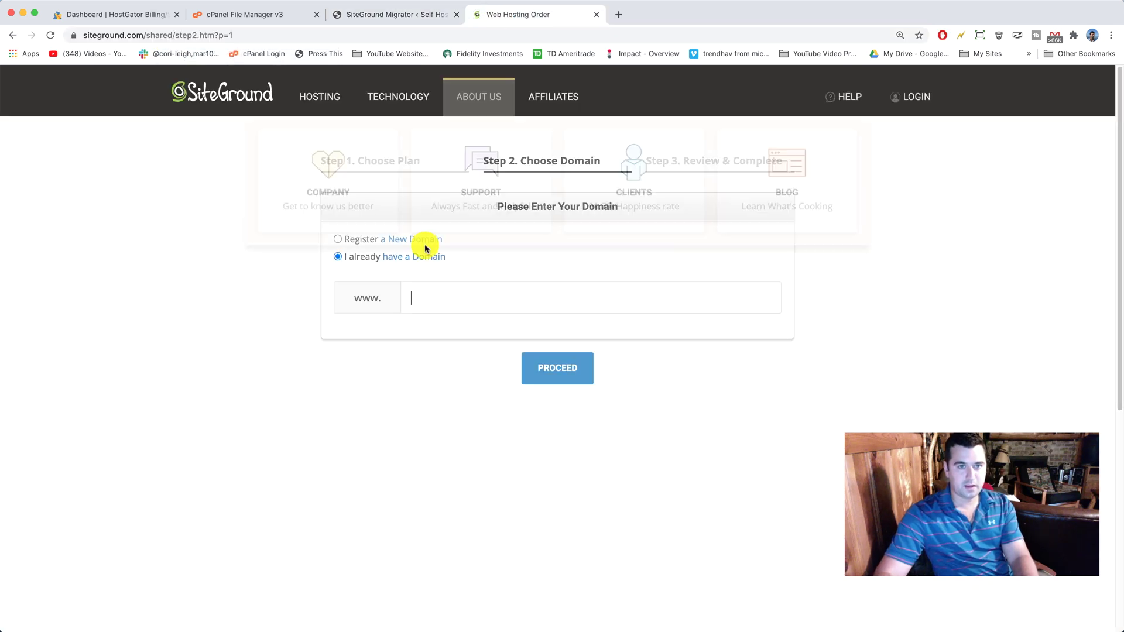
pyautogui.rightClick(428, 296)
pyautogui.click(467, 371)
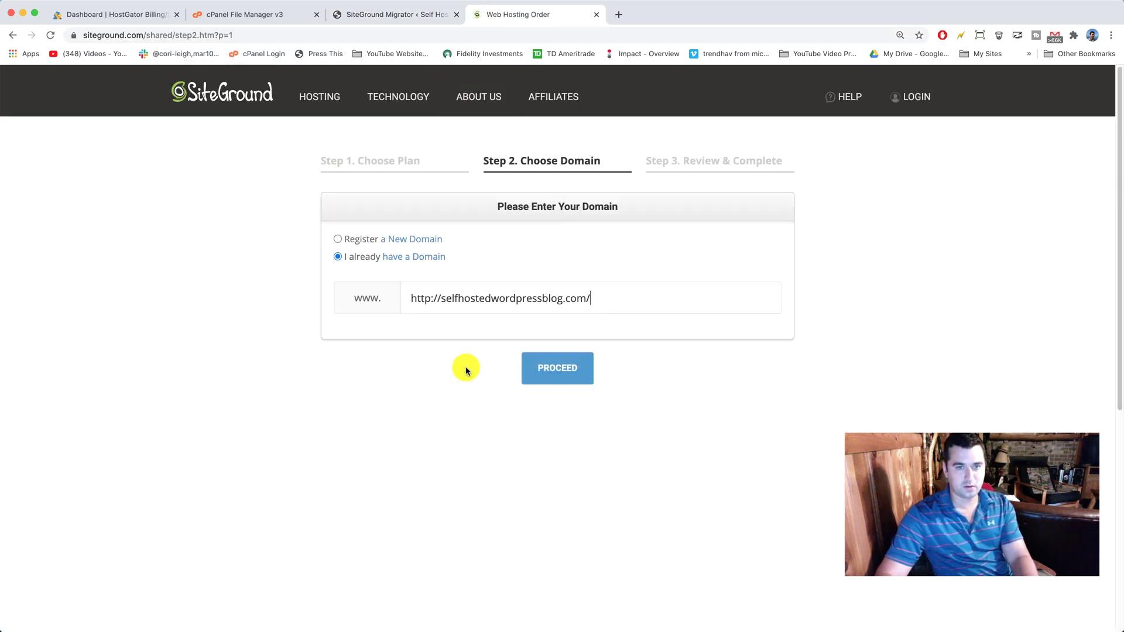
pyautogui.moveTo(441, 297); pyautogui.dragTo(375, 300)
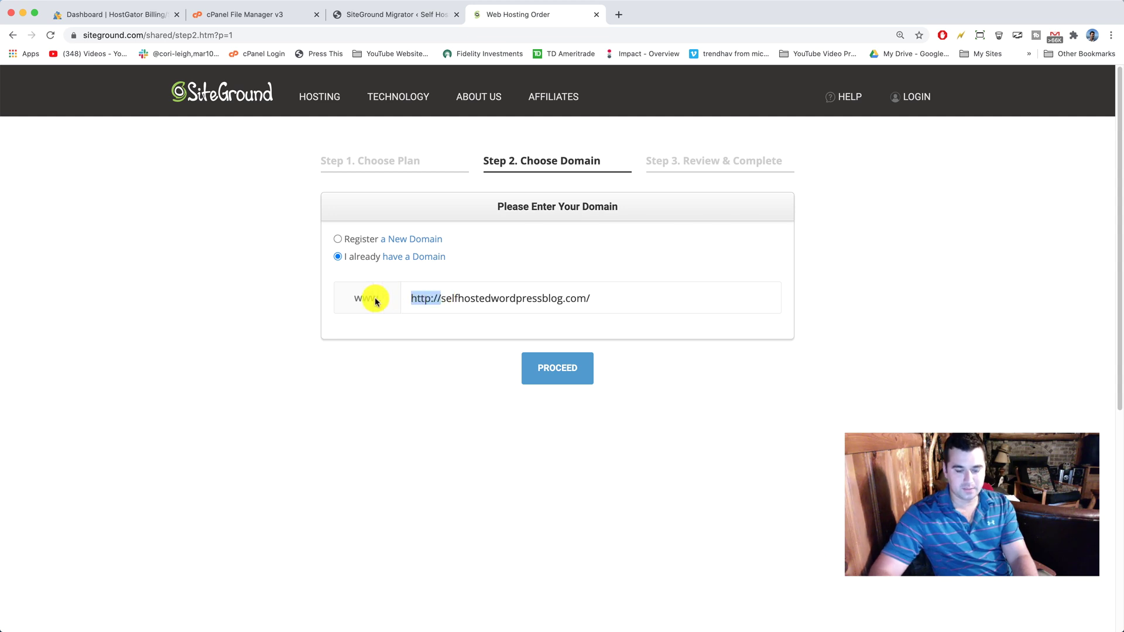
pyautogui.press('BackSpace')
pyautogui.click(588, 297)
pyautogui.press('BackSpace')
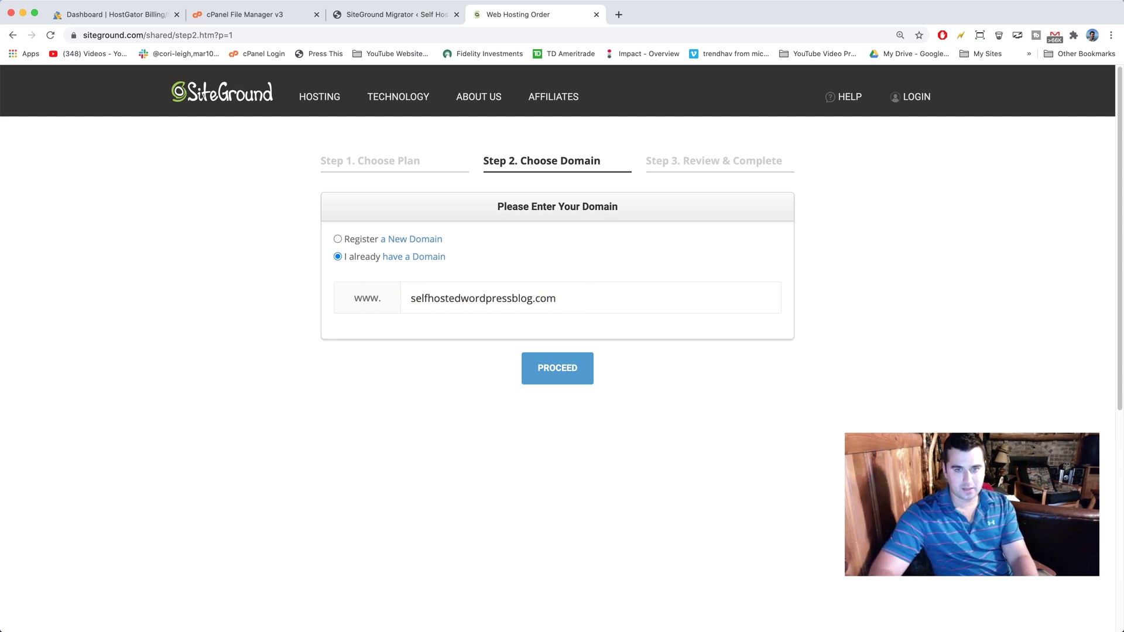
pyautogui.click(563, 374)
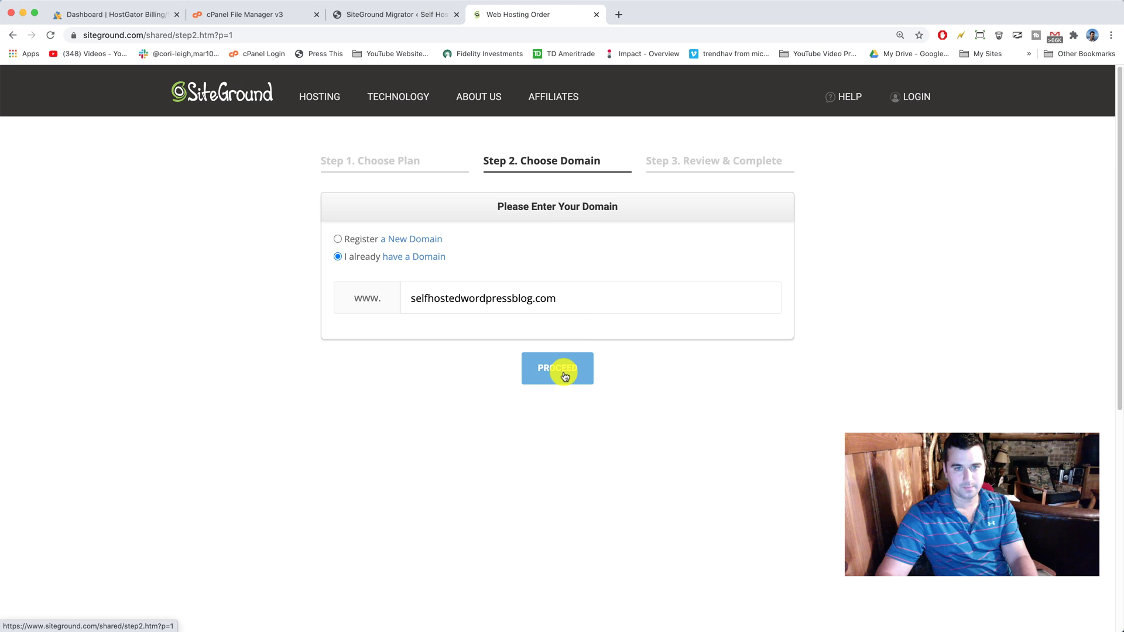
# - Change 'wordpressblog' to 'wpblog' so the domain reads selfhostedwpblog.com, and resubmit
pyautogui.scroll(-3, 609, 286)
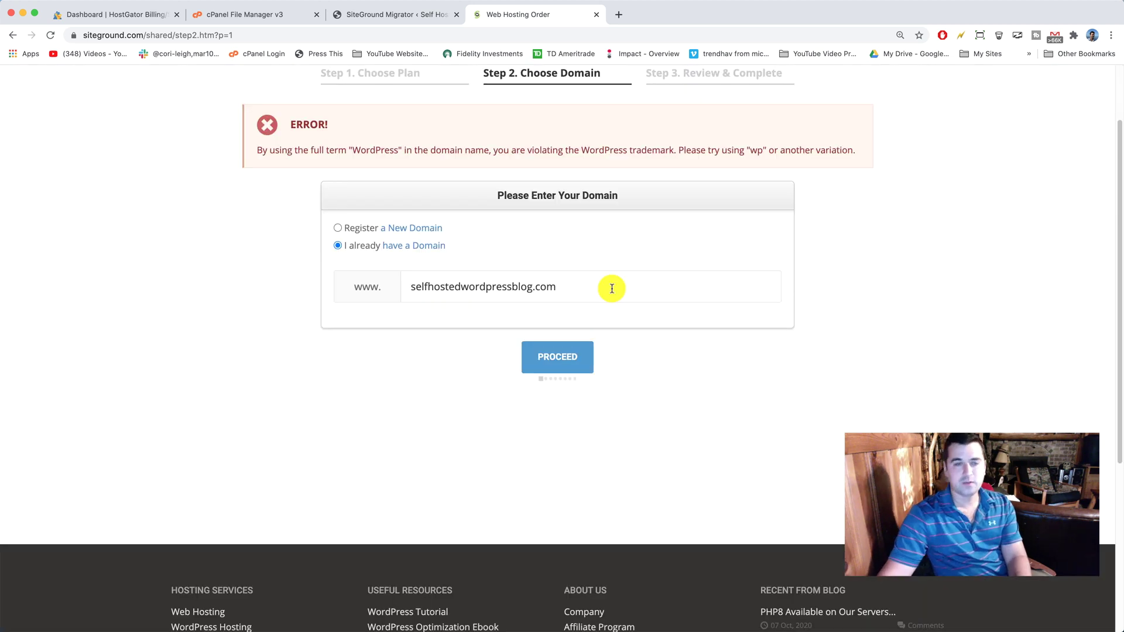
pyautogui.click(611, 287)
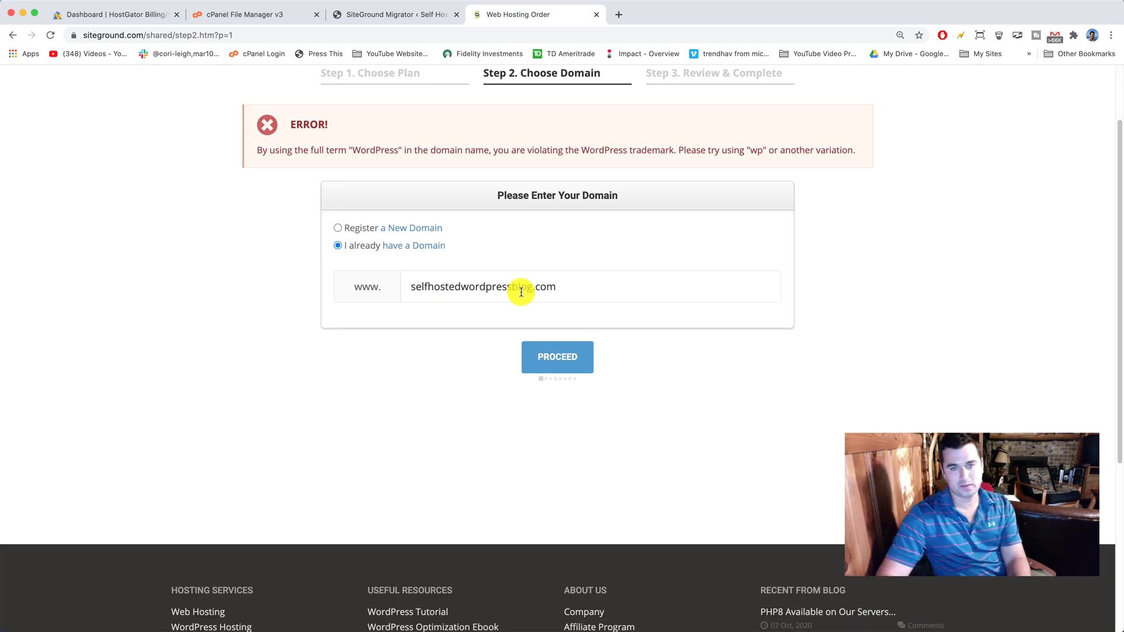
pyautogui.moveTo(532, 286); pyautogui.dragTo(460, 288)
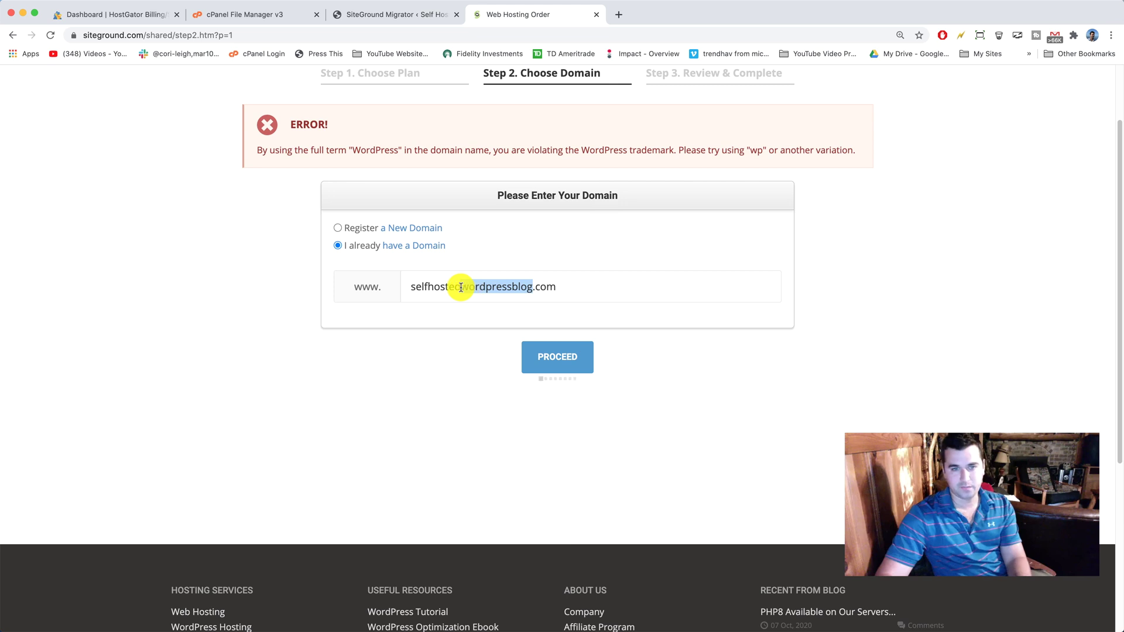
pyautogui.write('wpblo')
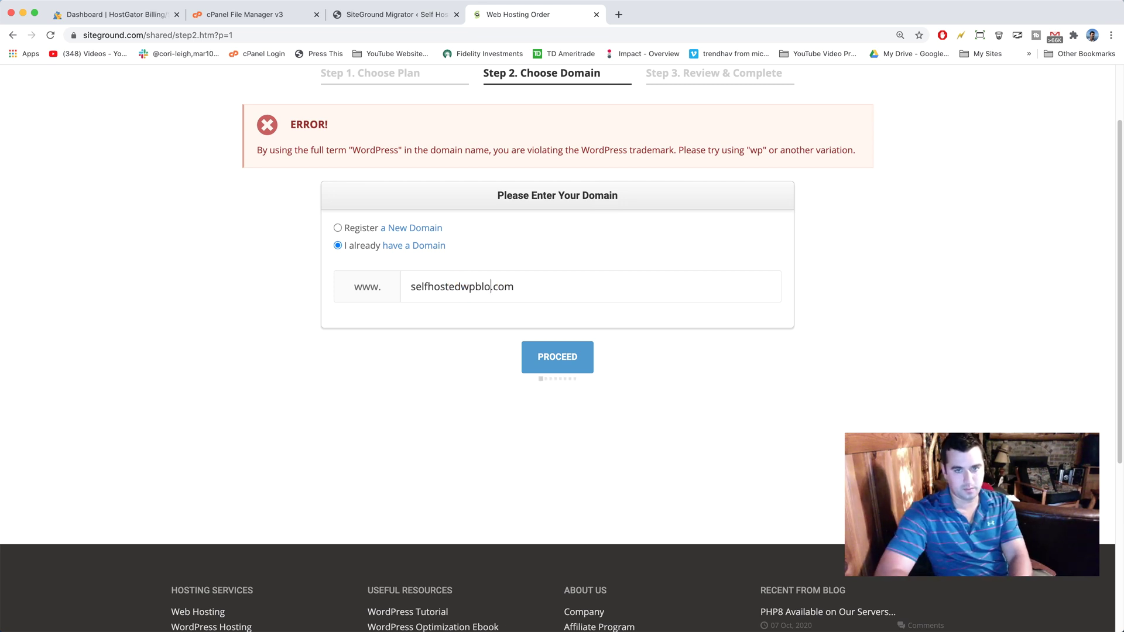
pyautogui.write('g')
pyautogui.click(559, 357)
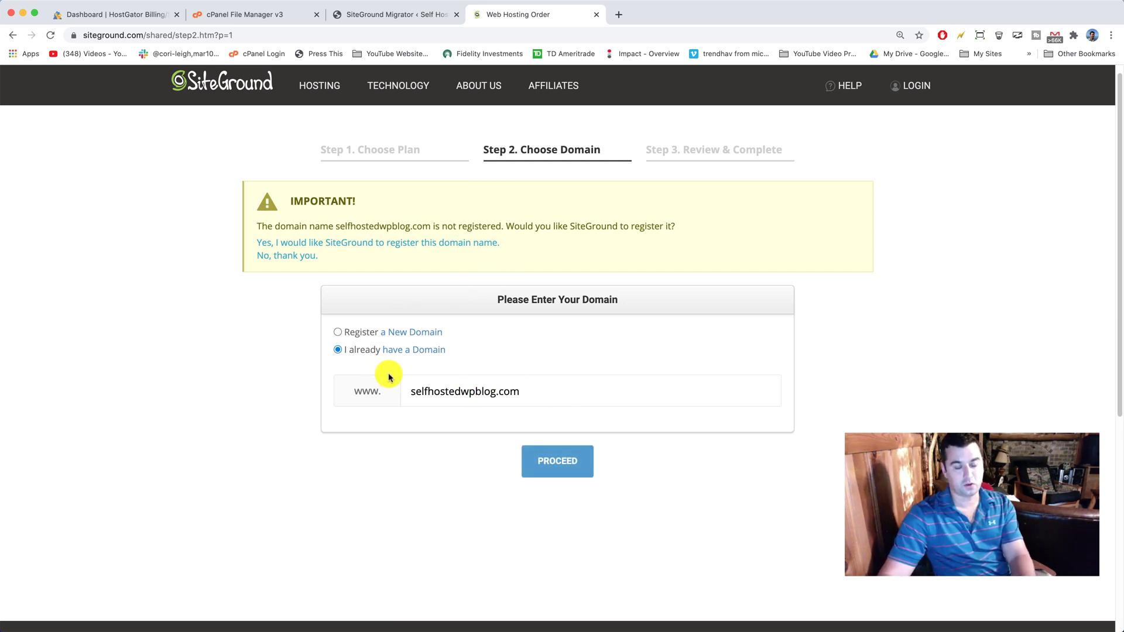
# - Decline domain registration, dismiss the Special Price popup, and scroll to Purchase Information
pyautogui.click(291, 258)
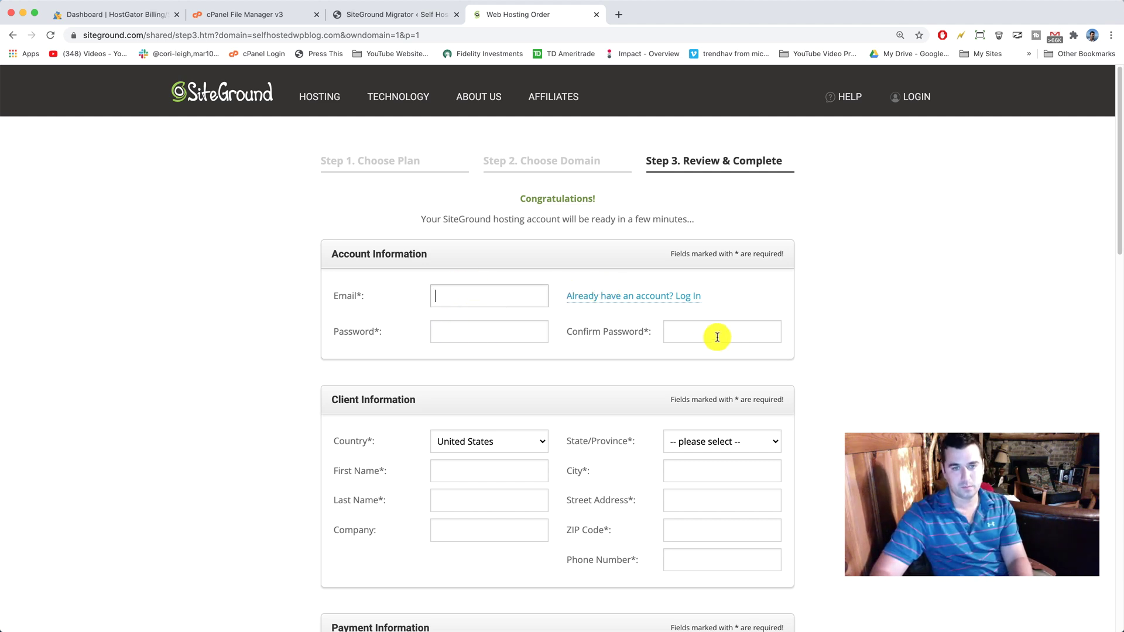
pyautogui.scroll(-4, 715, 336)
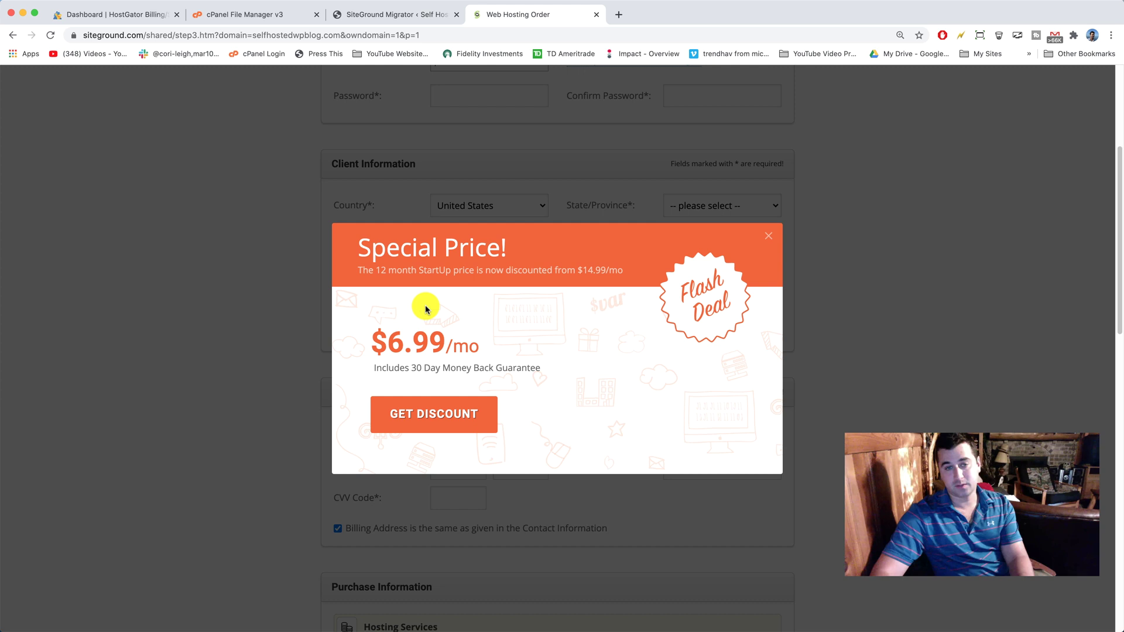
pyautogui.click(768, 235)
pyautogui.scroll(-5, 625, 253)
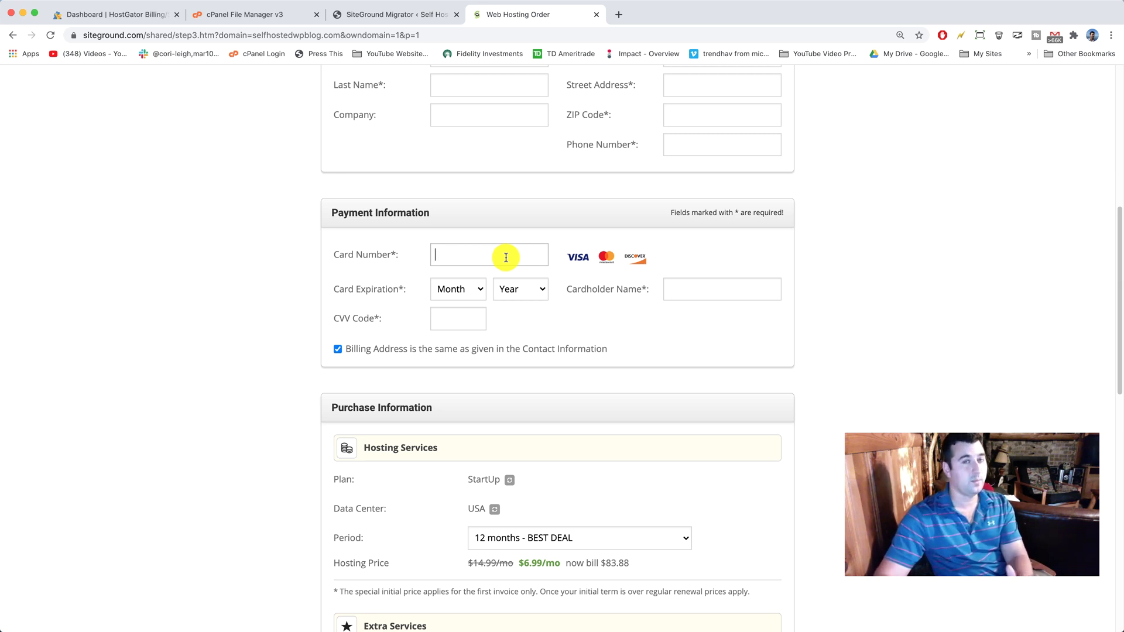
pyautogui.scroll(-4, 518, 260)
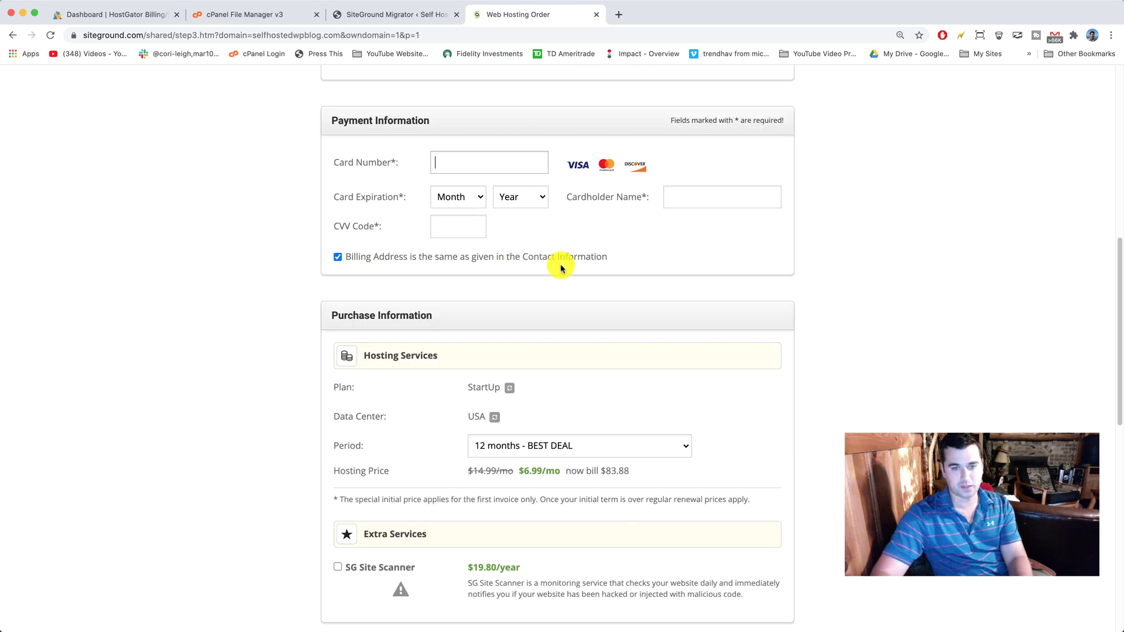
pyautogui.scroll(-5, 602, 256)
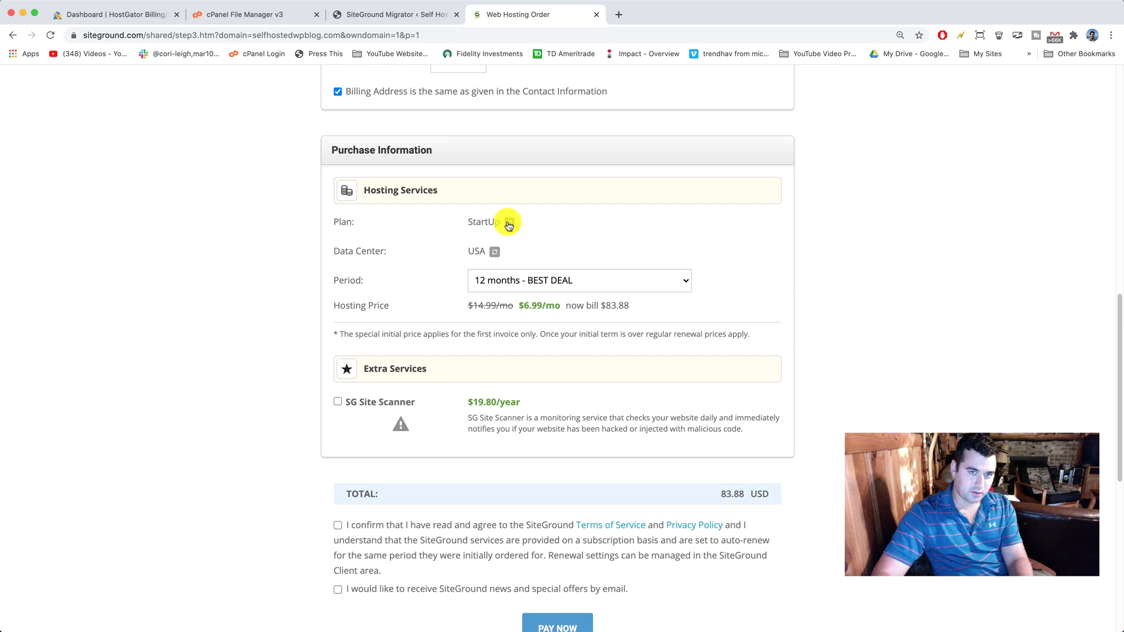
# - Set the data center to USA, Iowa, keep the 12-month period, and check the 83.88 USD total
pyautogui.click(497, 255)
pyautogui.click(509, 251)
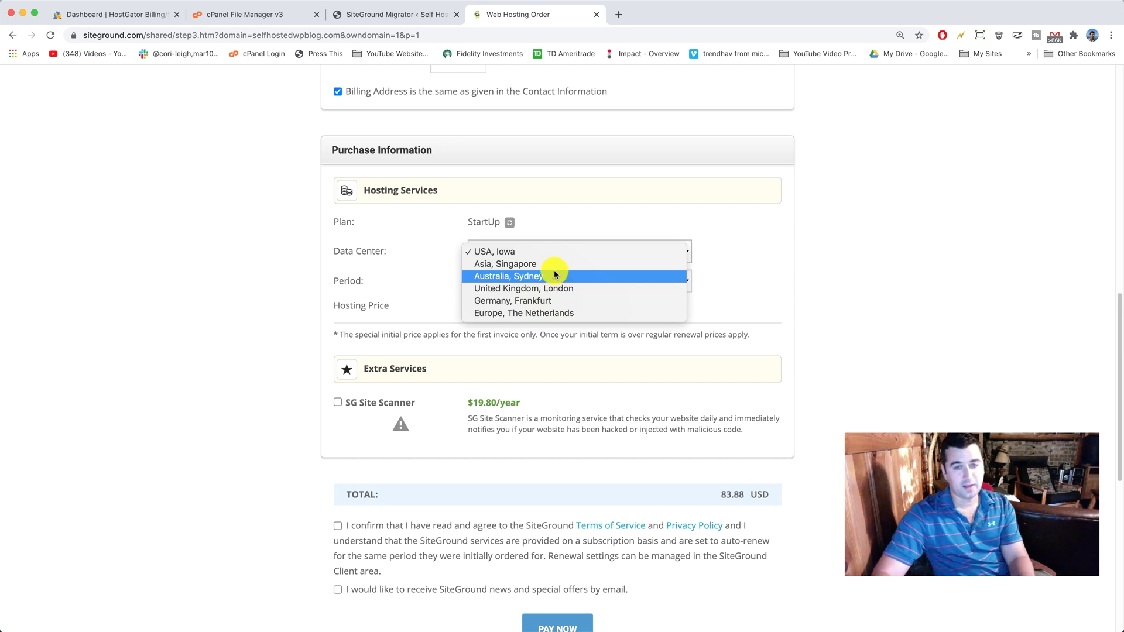
pyautogui.click(527, 252)
pyautogui.click(482, 292)
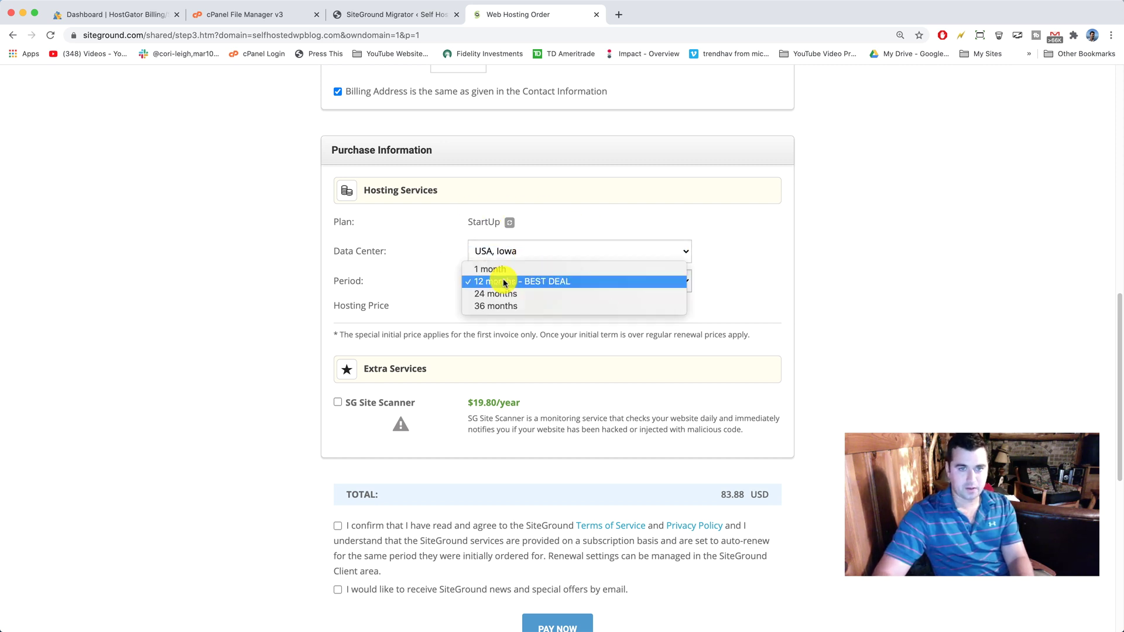
pyautogui.click(530, 279)
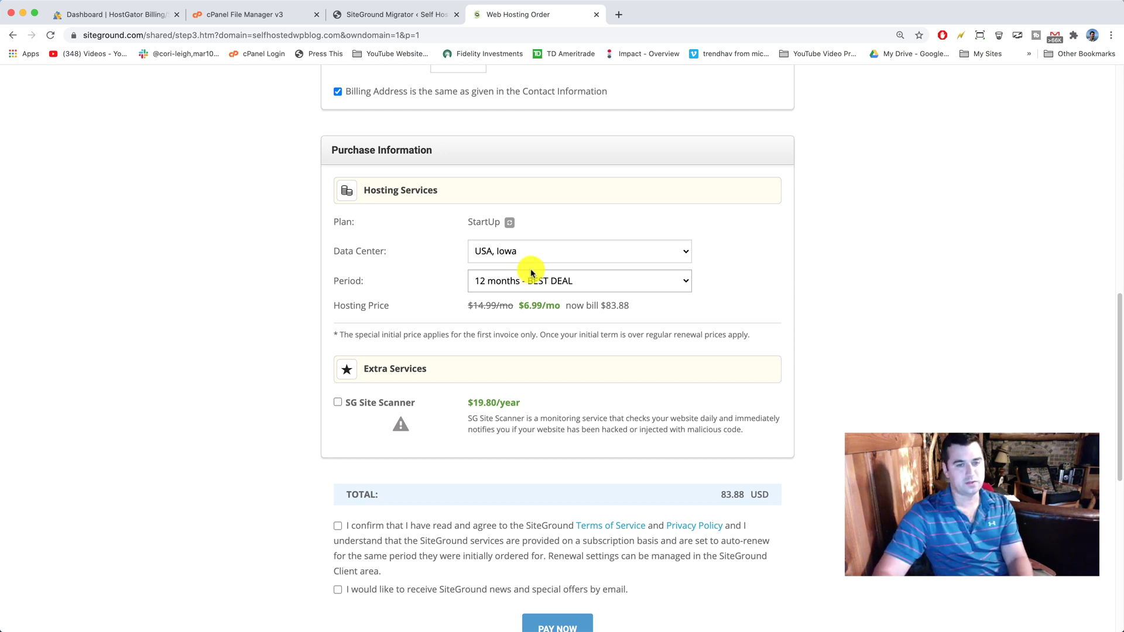
pyautogui.scroll(-2, 536, 275)
pyautogui.scroll(-3, 545, 276)
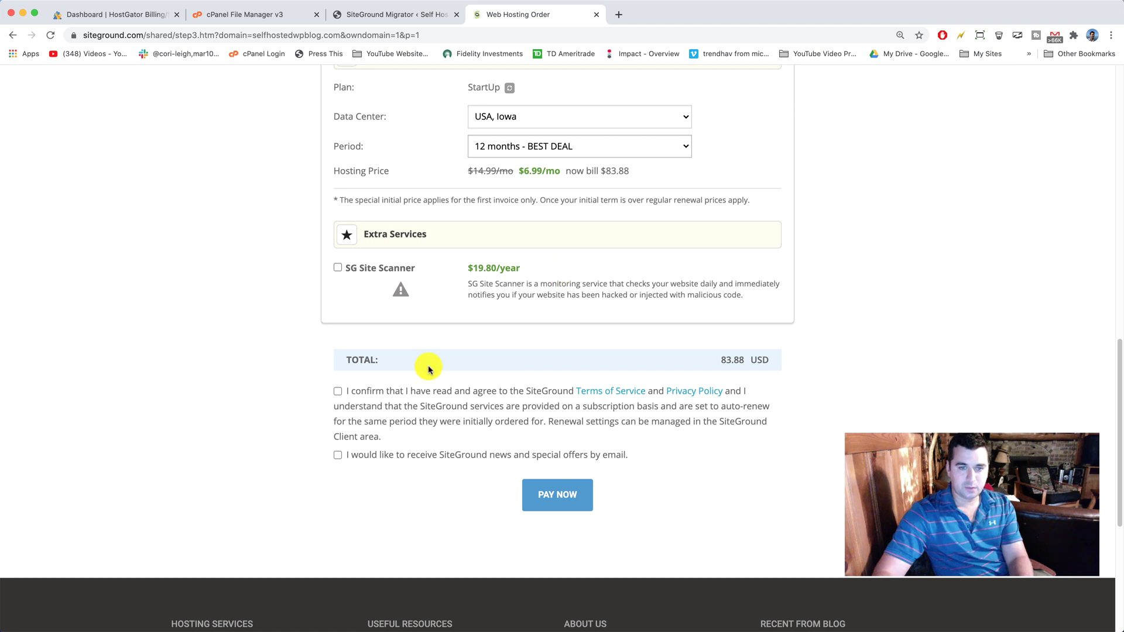
pyautogui.moveTo(721, 361); pyautogui.dragTo(745, 362)
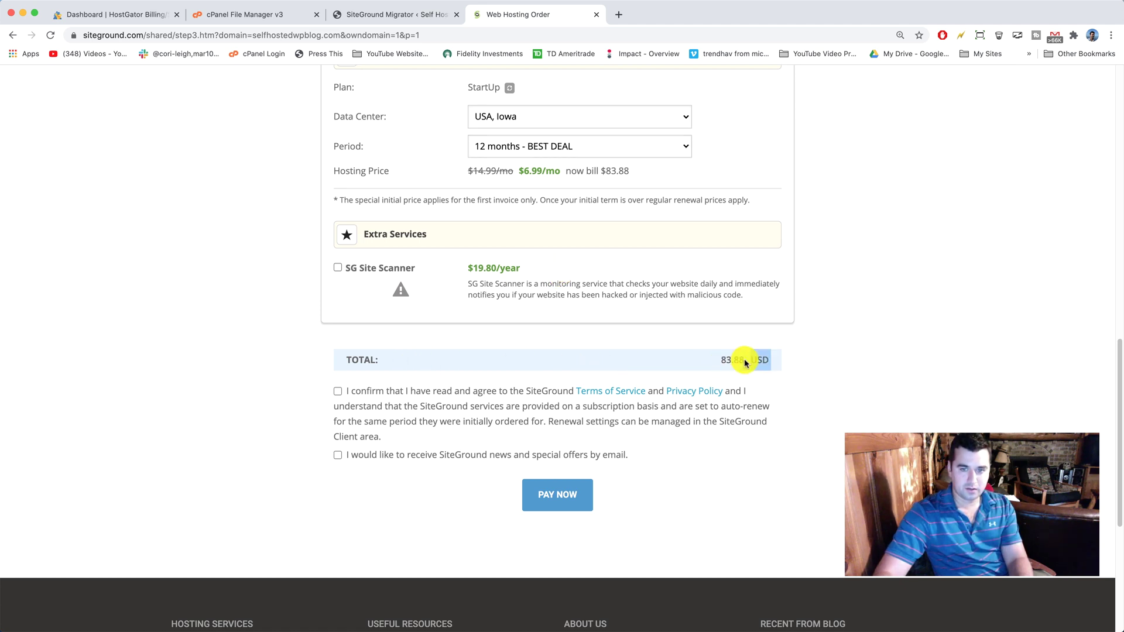
pyautogui.click(747, 362)
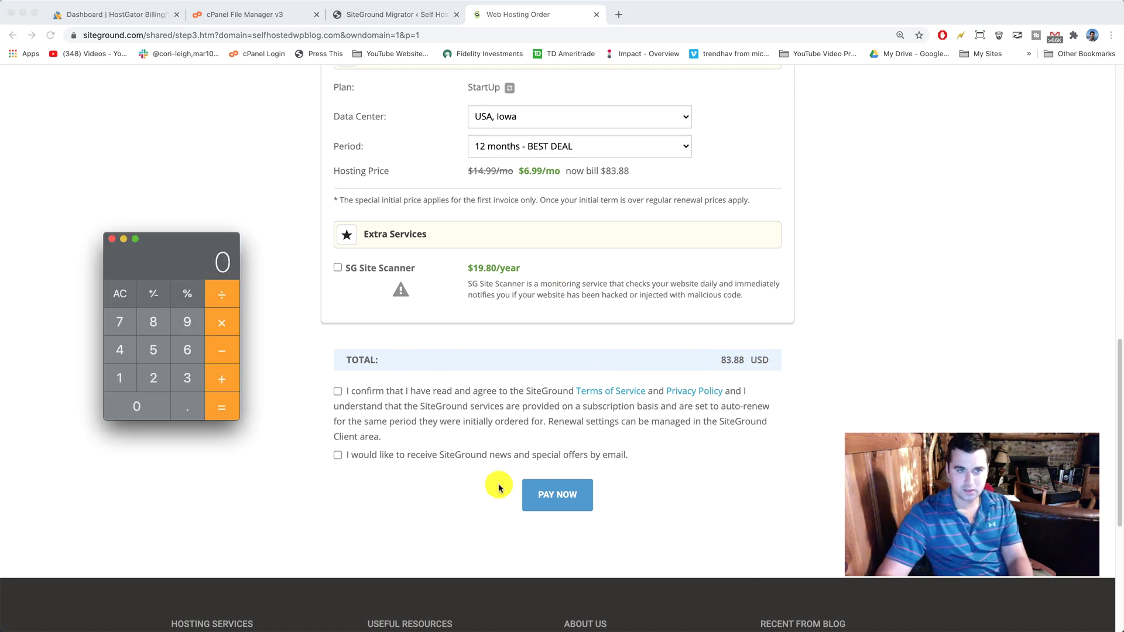
# - Compute 6.99 × 12 in Calculator to confirm 83.88, then return to the order
pyautogui.click(187, 349)
pyautogui.click(185, 412)
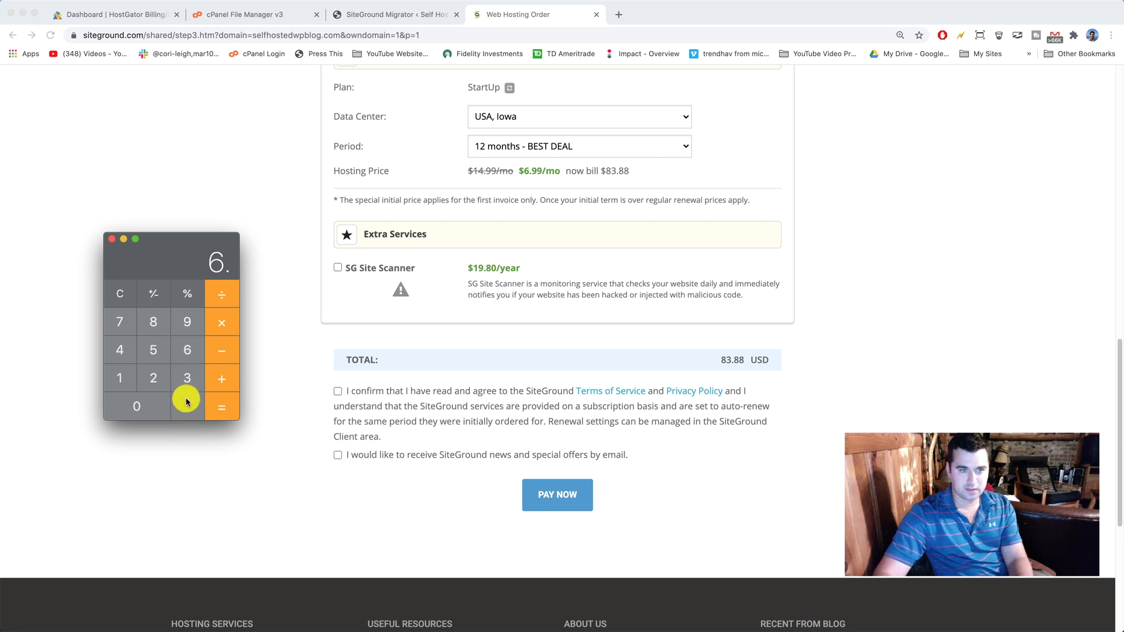
pyautogui.click(186, 320)
pyautogui.click(186, 321)
pyautogui.click(221, 321)
pyautogui.click(129, 379)
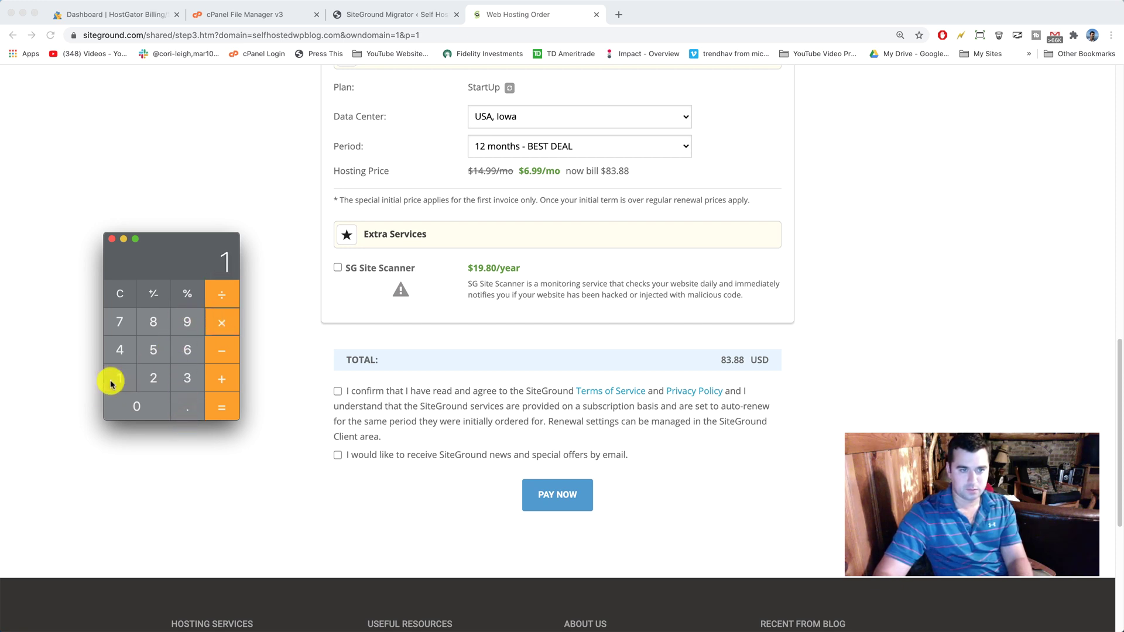
pyautogui.click(153, 378)
pyautogui.click(216, 405)
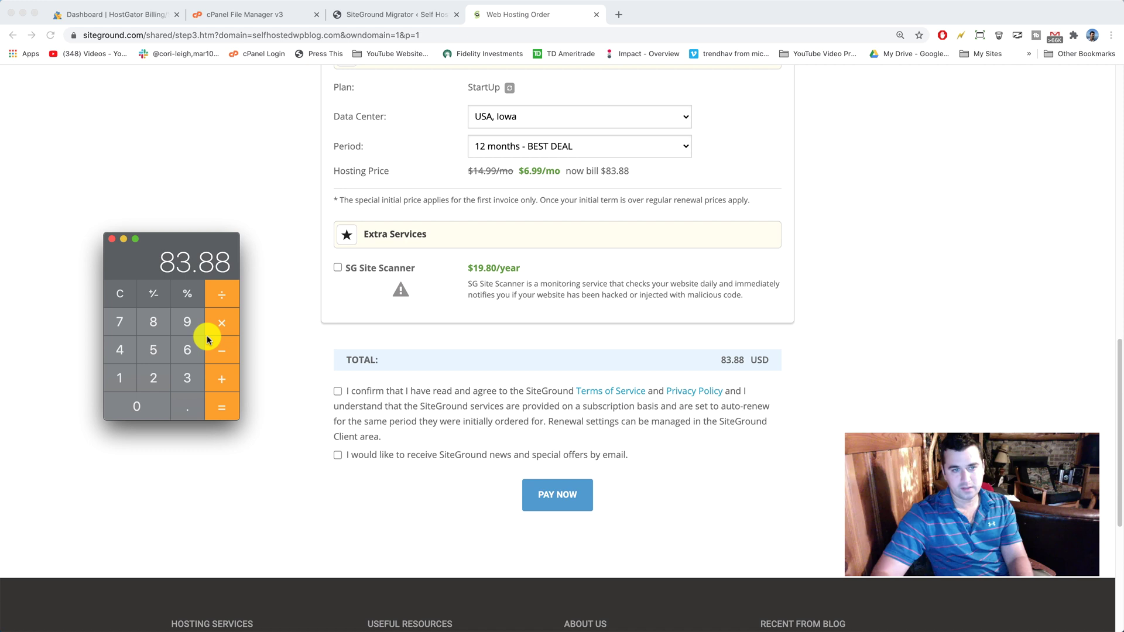
pyautogui.moveTo(161, 264); pyautogui.dragTo(189, 263)
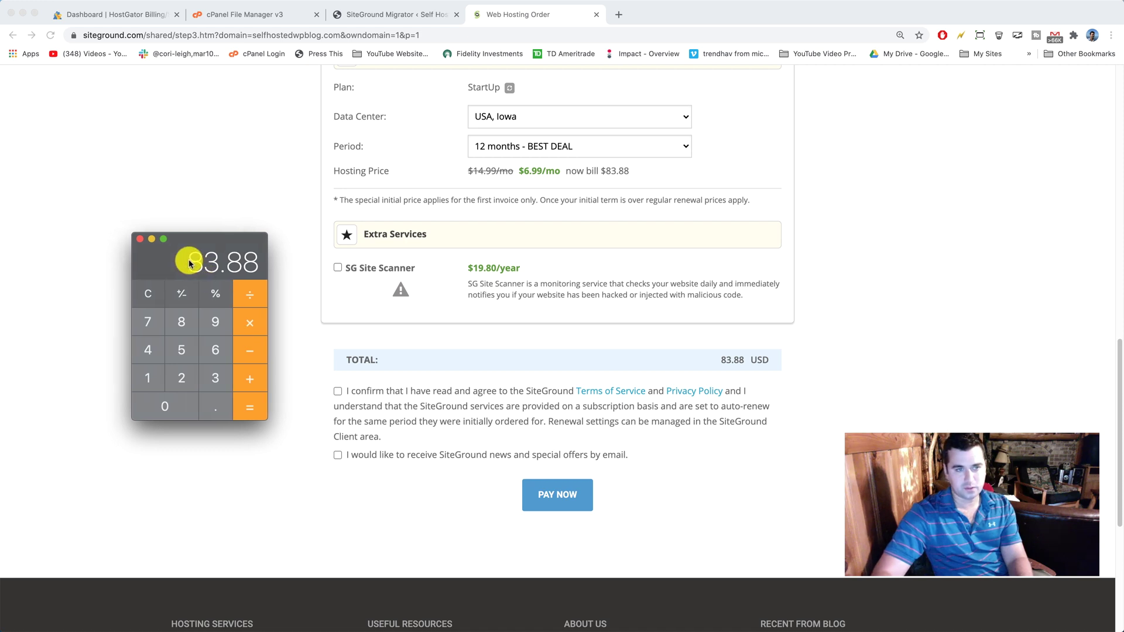
pyautogui.click(283, 234)
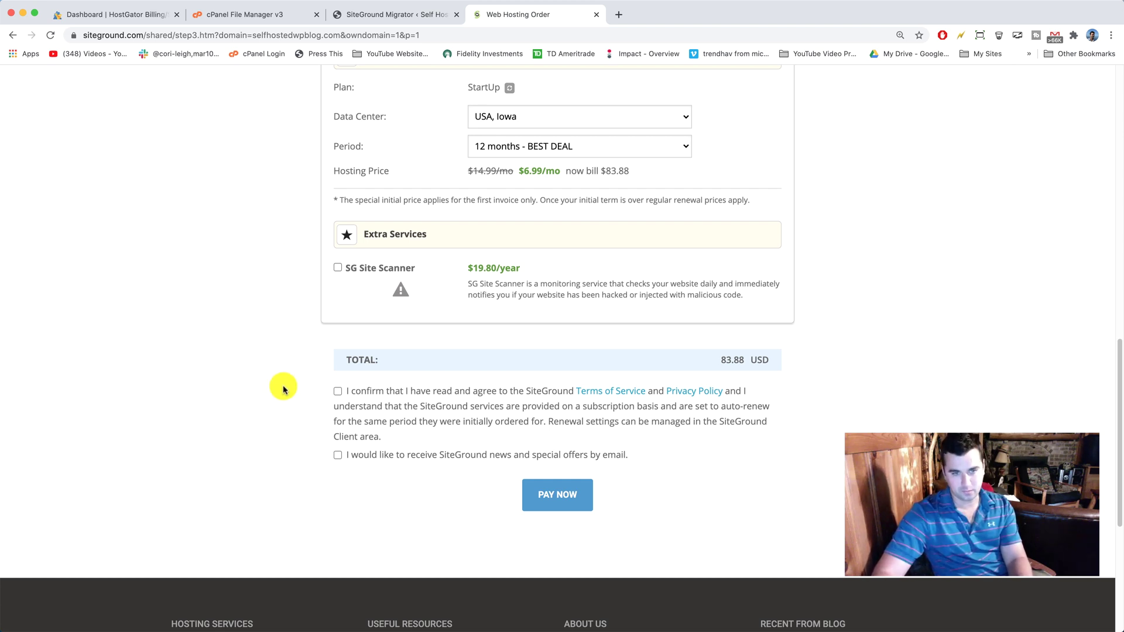
# - Accept the Terms of Service and leave the promotional e-mail box unchecked
pyautogui.click(338, 392)
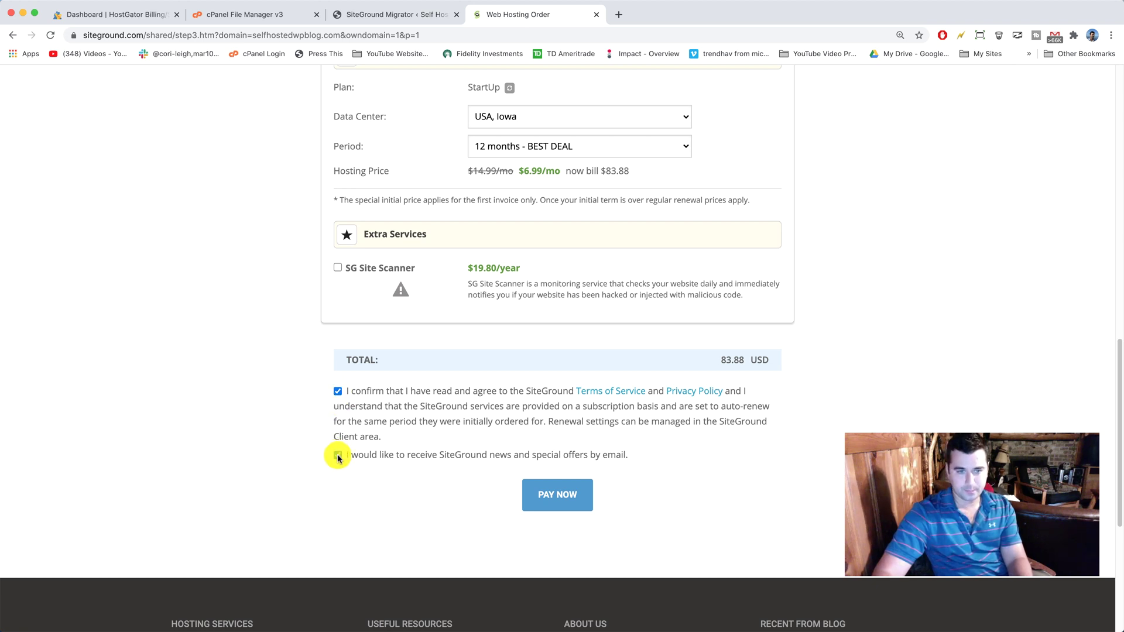
pyautogui.moveTo(381, 455); pyautogui.dragTo(454, 456)
pyautogui.click(338, 455)
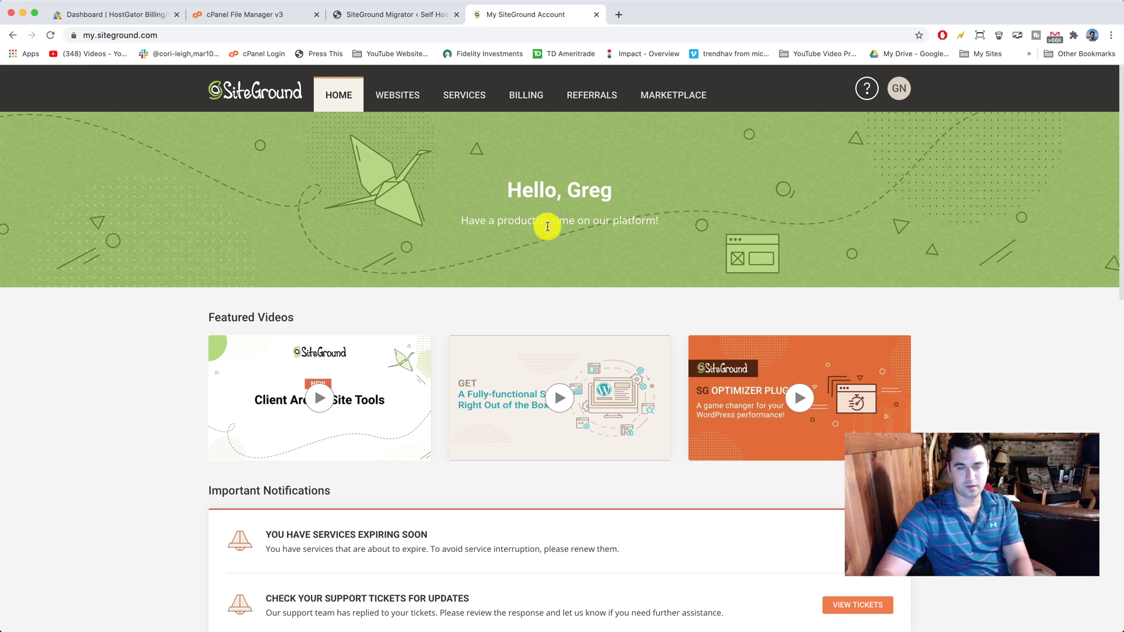
# - Go to the Websites list and begin adding a new website
pyautogui.click(408, 97)
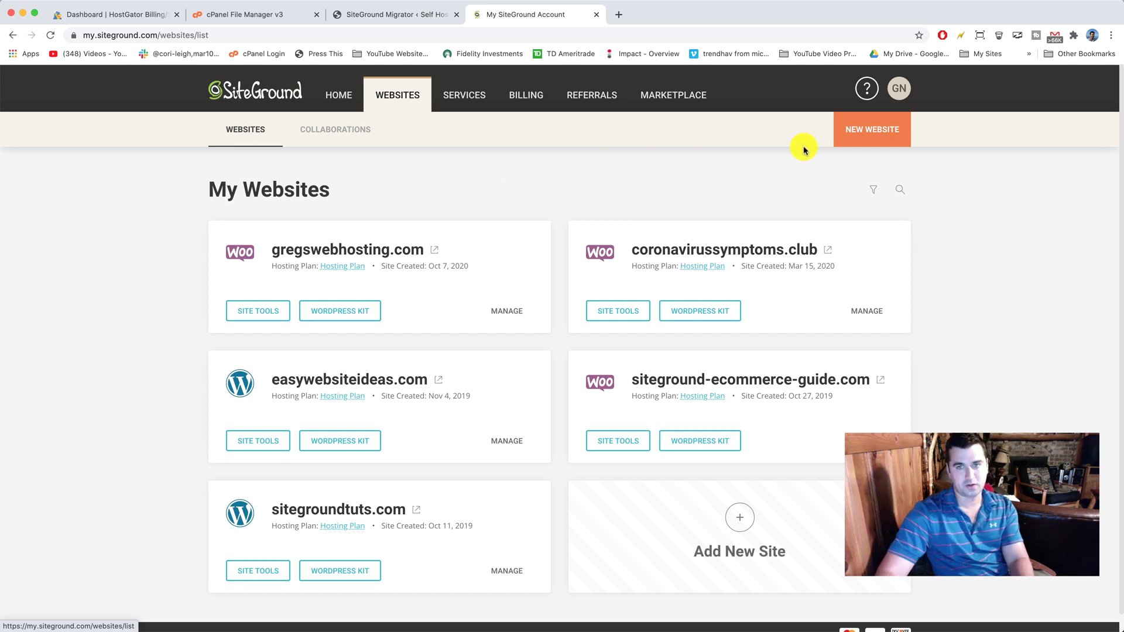
pyautogui.click(894, 138)
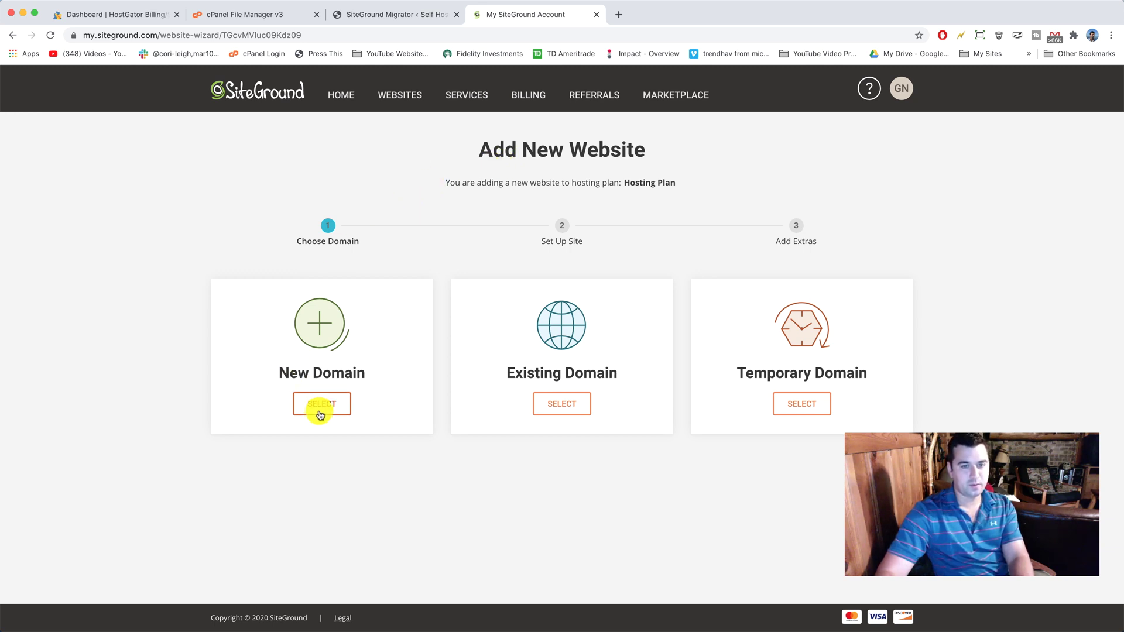
# - Choose Existing Domain and enter the domain selfhostedwpblog.com
pyautogui.click(572, 414)
pyautogui.scroll(-2, 521, 436)
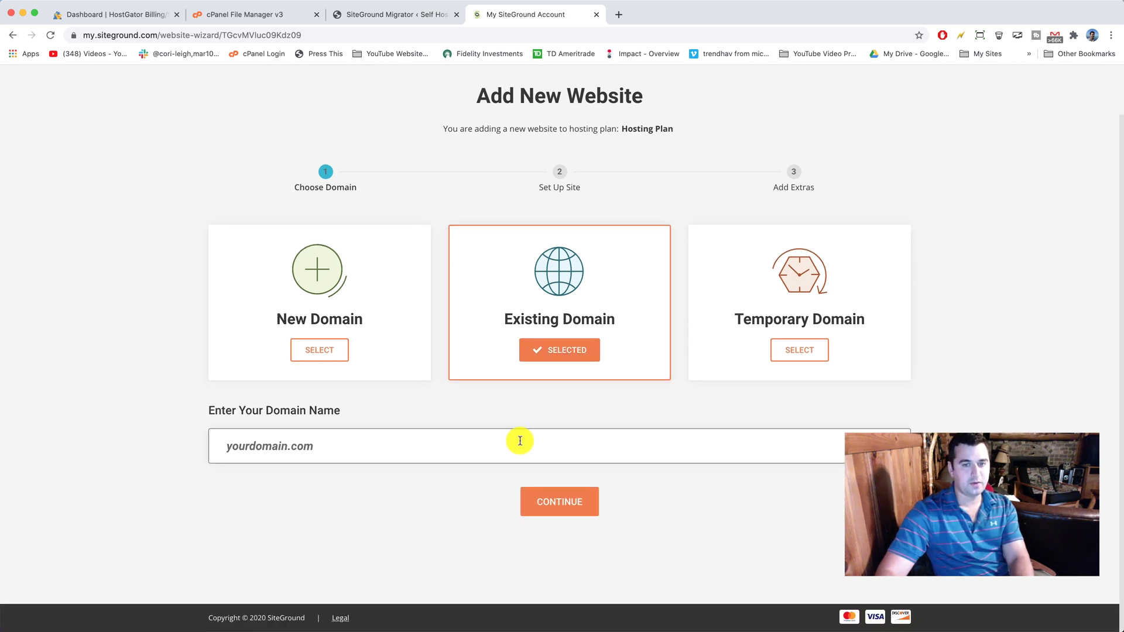
pyautogui.click(888, 436)
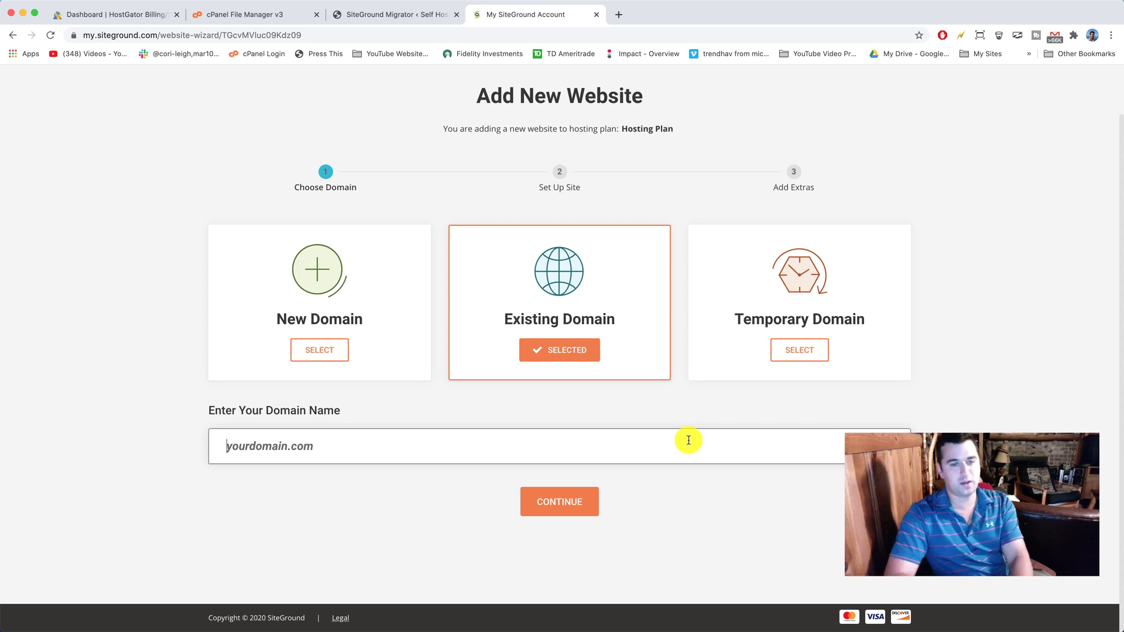
pyautogui.write('g')
pyautogui.press('BackSpace')
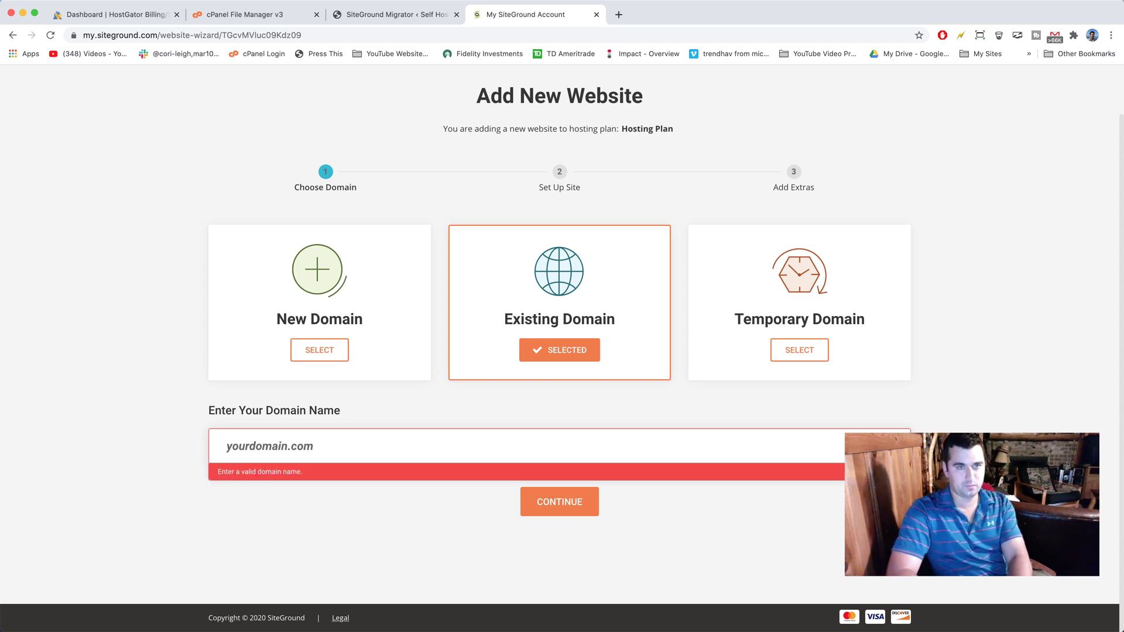
pyautogui.write('selfhostedwordpres')
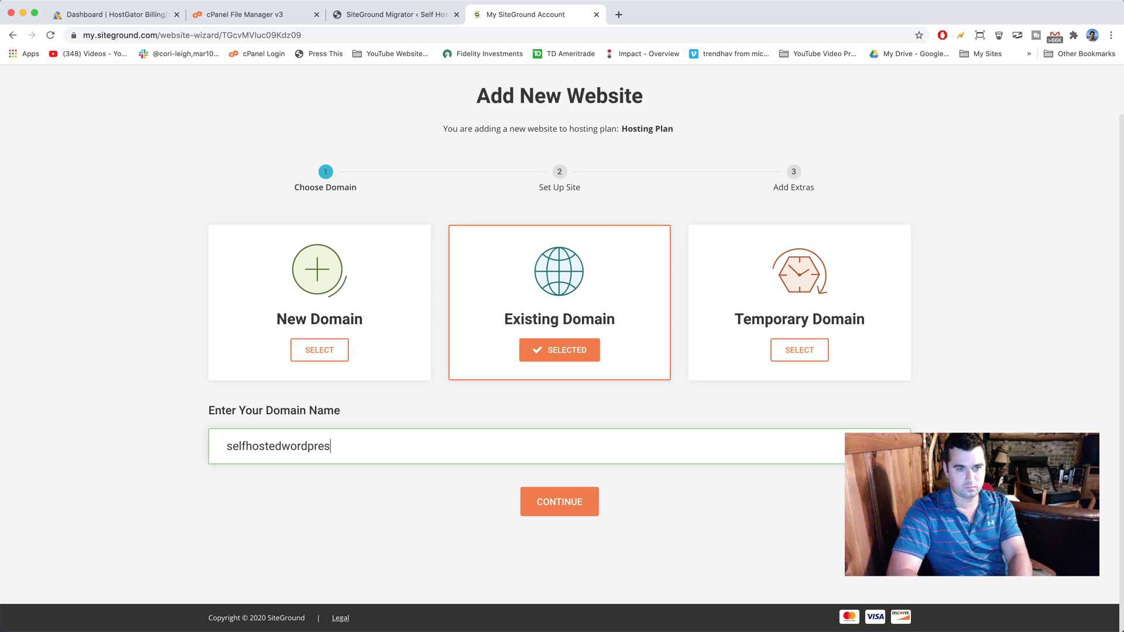
pyautogui.write('sblog.com')
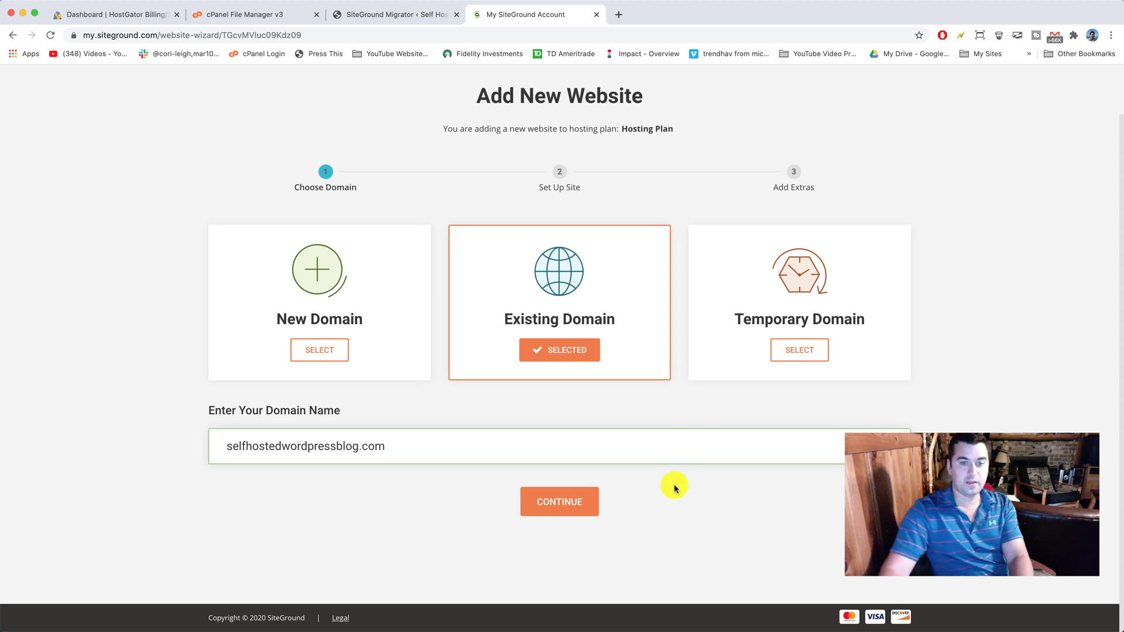
pyautogui.click(556, 509)
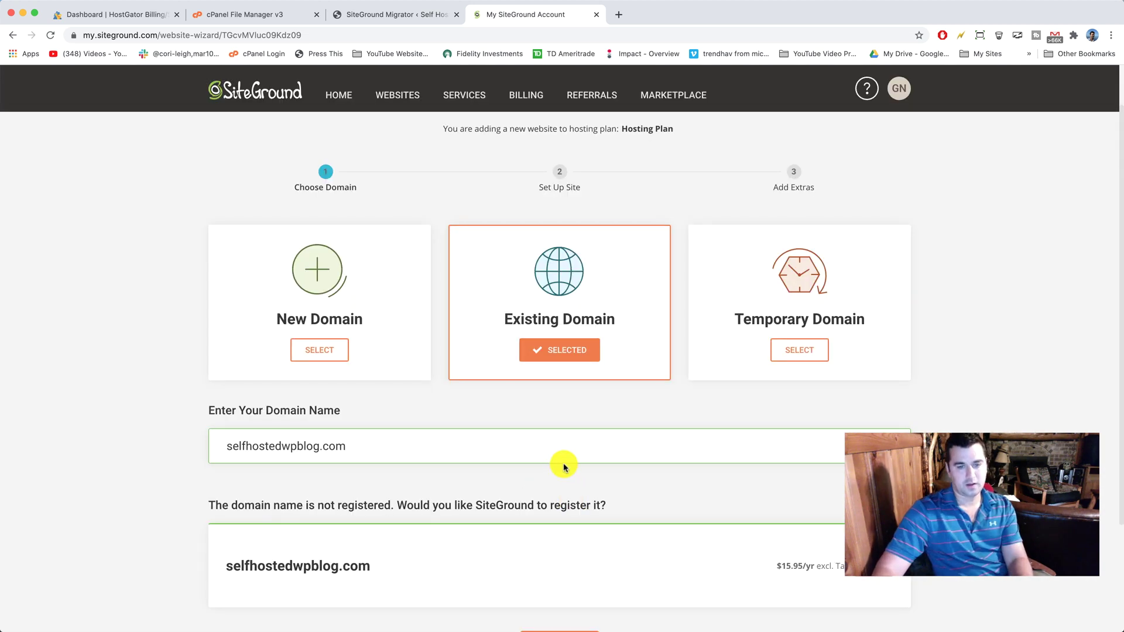
# - Confirm selfhostedwpblog.com and continue past the domain-not-registered warning
pyautogui.scroll(-3, 563, 466)
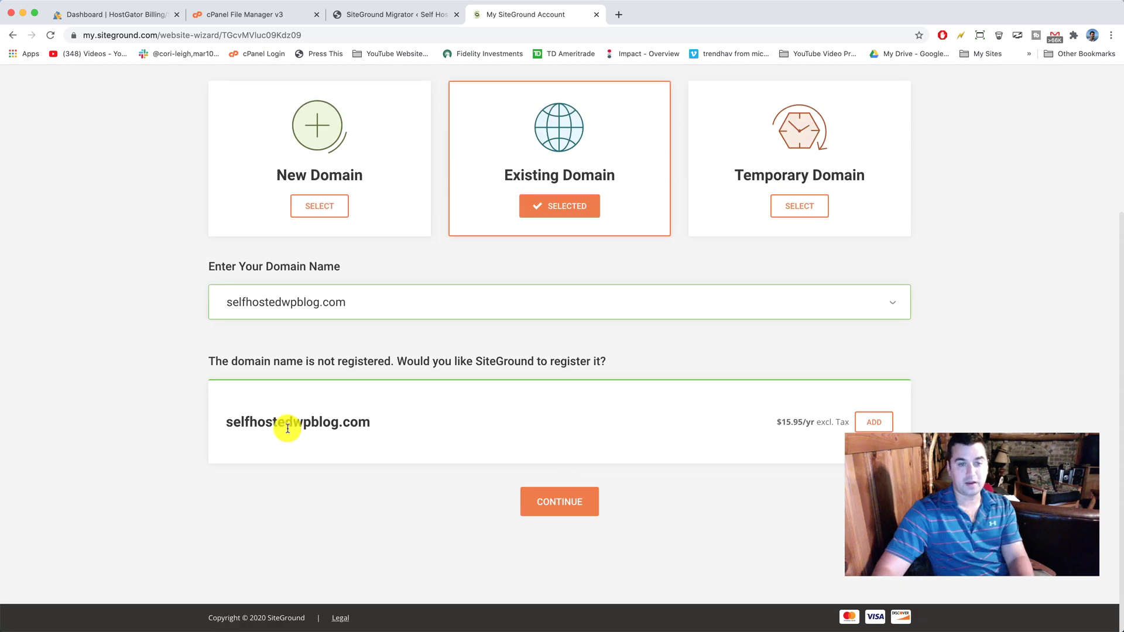
pyautogui.moveTo(369, 420); pyautogui.dragTo(250, 421)
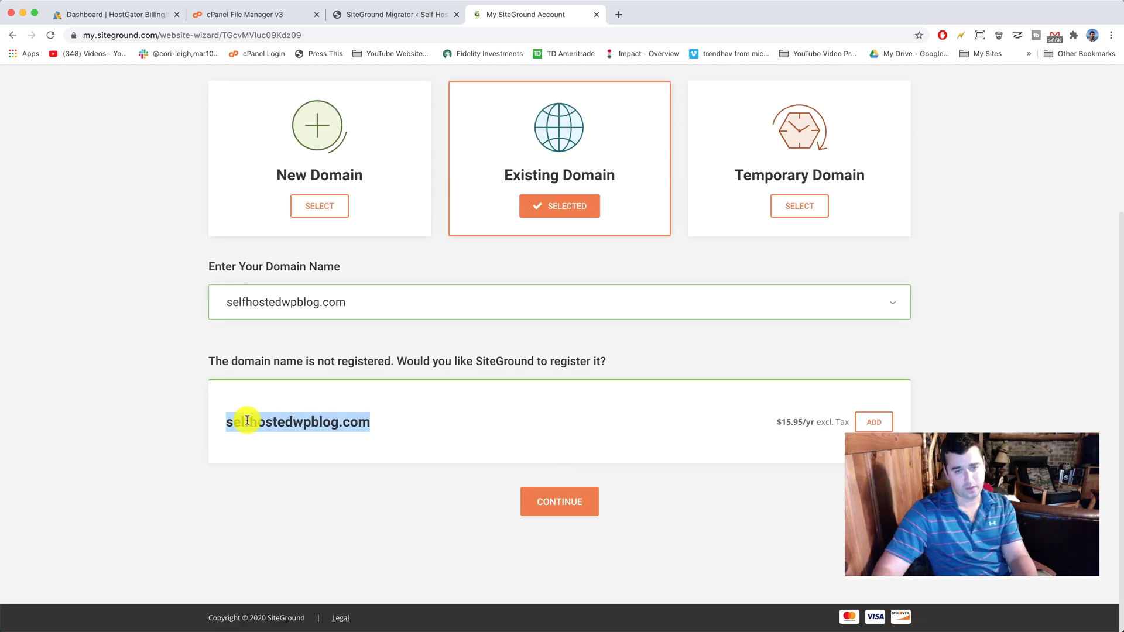
pyautogui.click(427, 430)
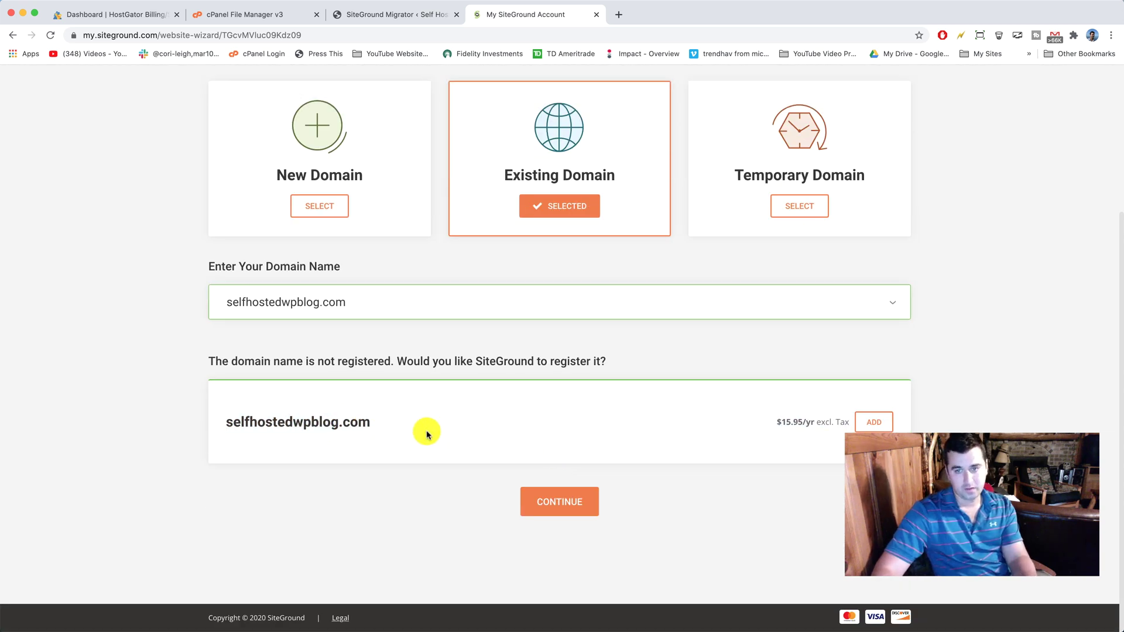
pyautogui.click(572, 507)
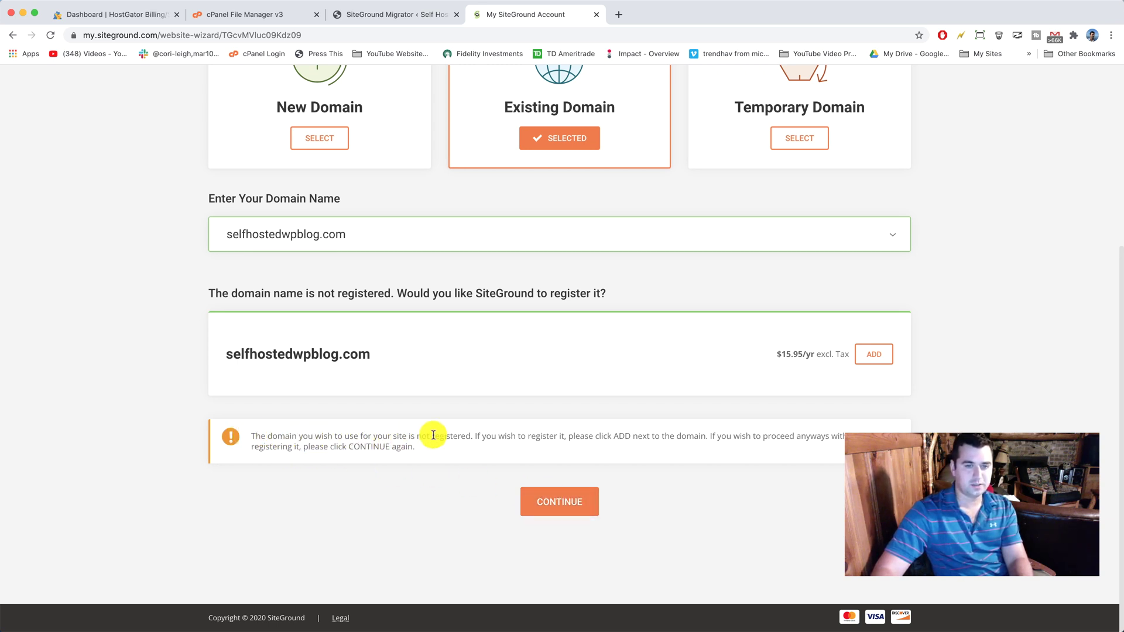
pyautogui.moveTo(479, 437); pyautogui.dragTo(644, 434)
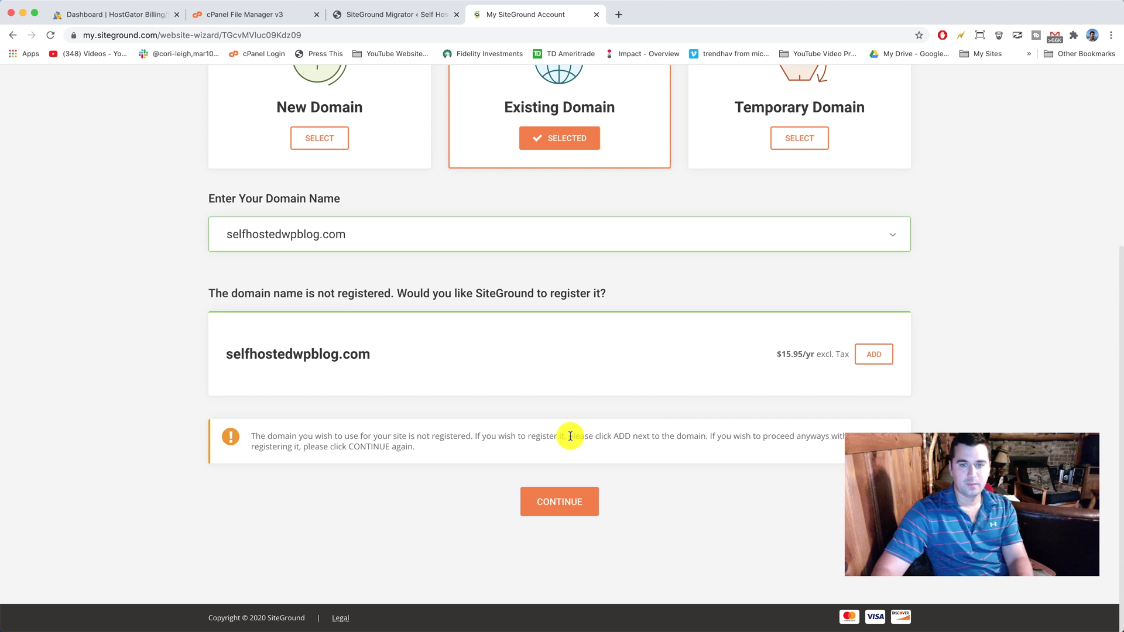
pyautogui.moveTo(572, 436); pyautogui.dragTo(812, 436)
pyautogui.click(826, 437)
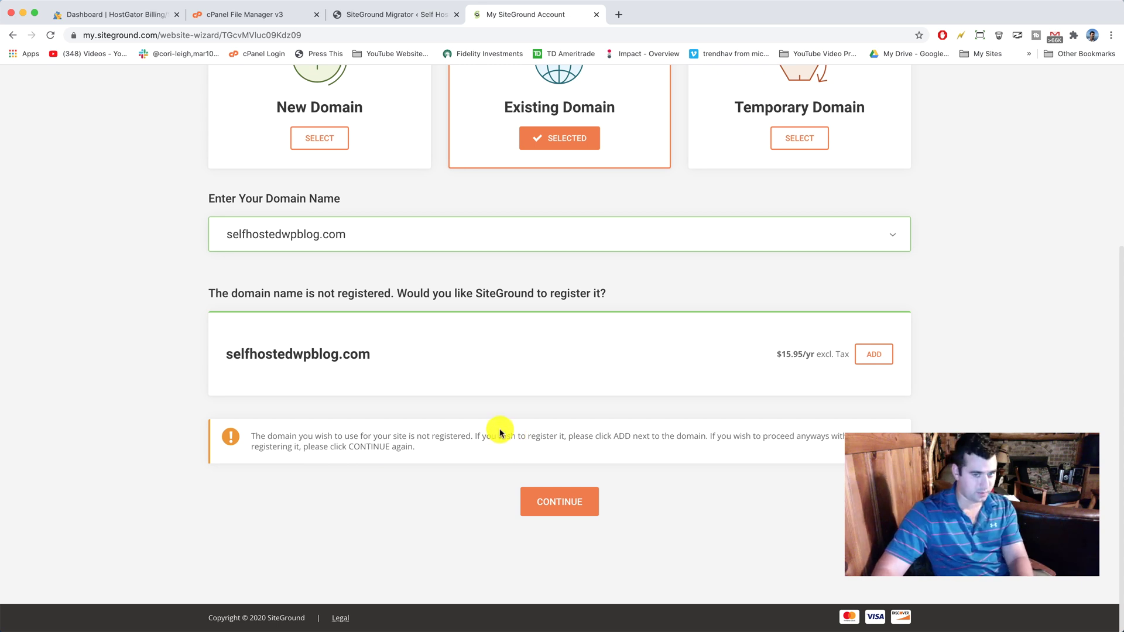
pyautogui.click(572, 509)
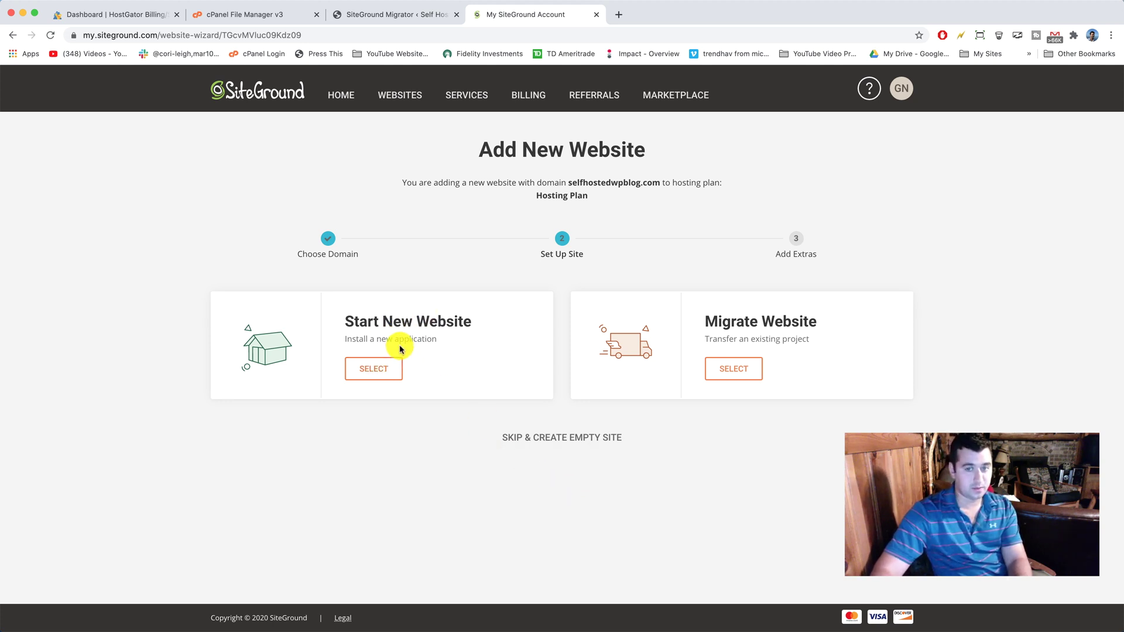
# - Choose Migrate Website and review the $30.00 manual transfer option
pyautogui.click(745, 372)
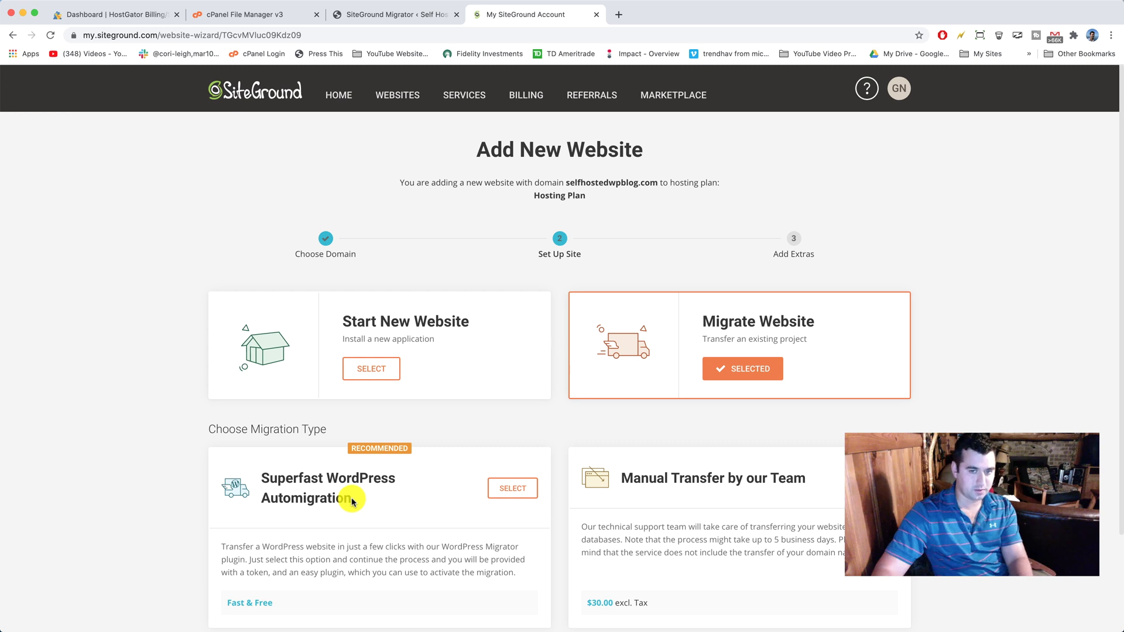
pyautogui.moveTo(621, 475); pyautogui.dragTo(816, 482)
pyautogui.click(618, 486)
pyautogui.click(817, 482)
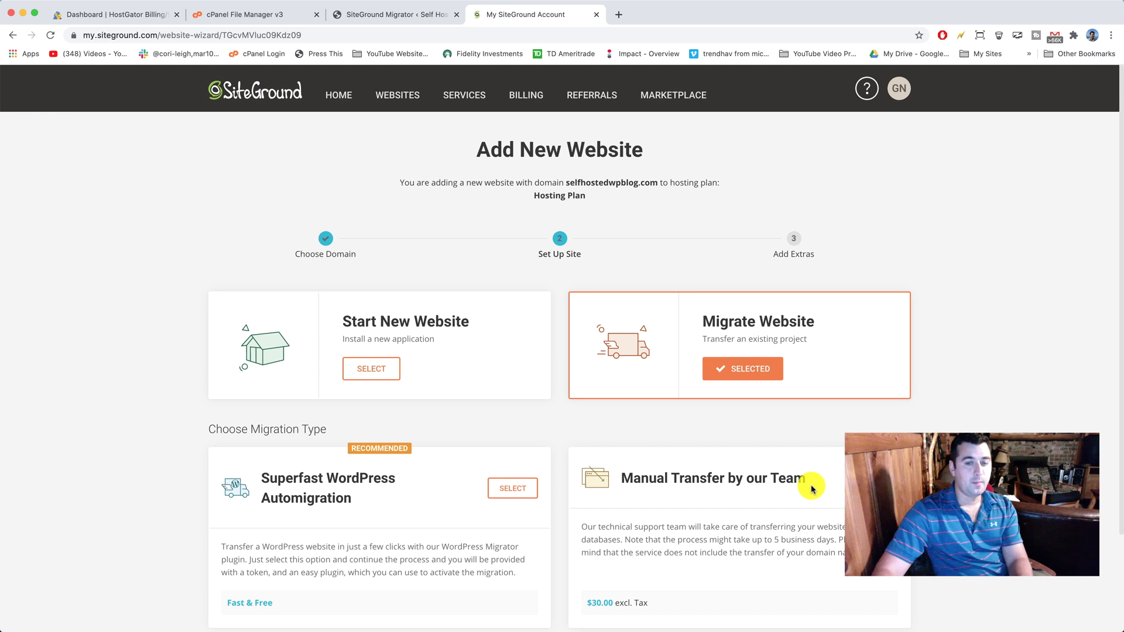
pyautogui.scroll(-3, 810, 483)
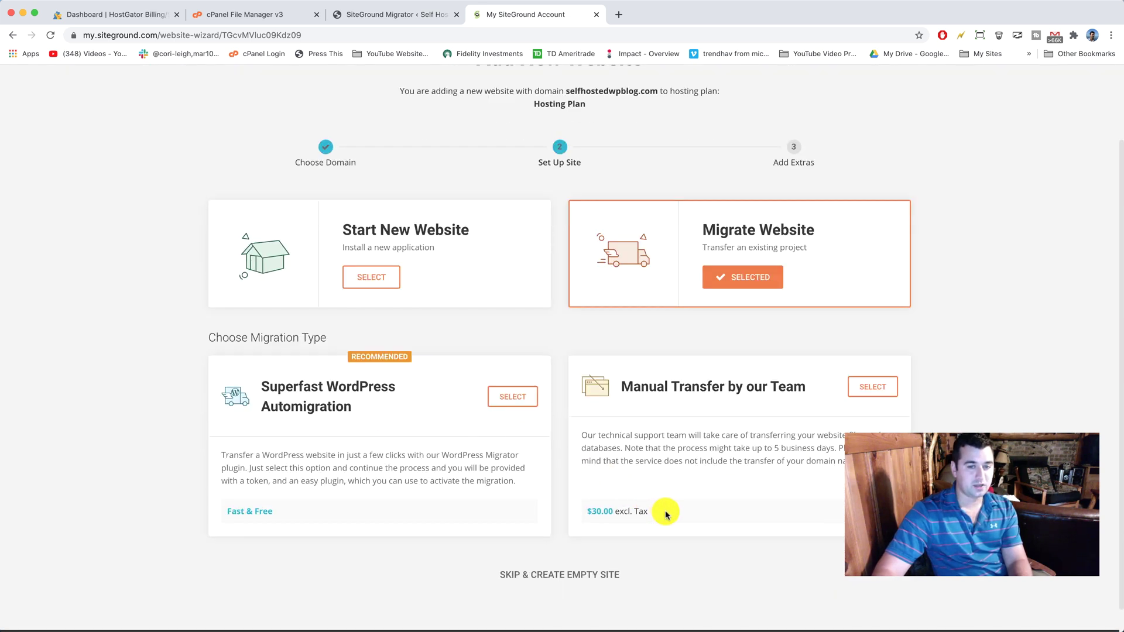
pyautogui.moveTo(651, 513); pyautogui.dragTo(582, 509)
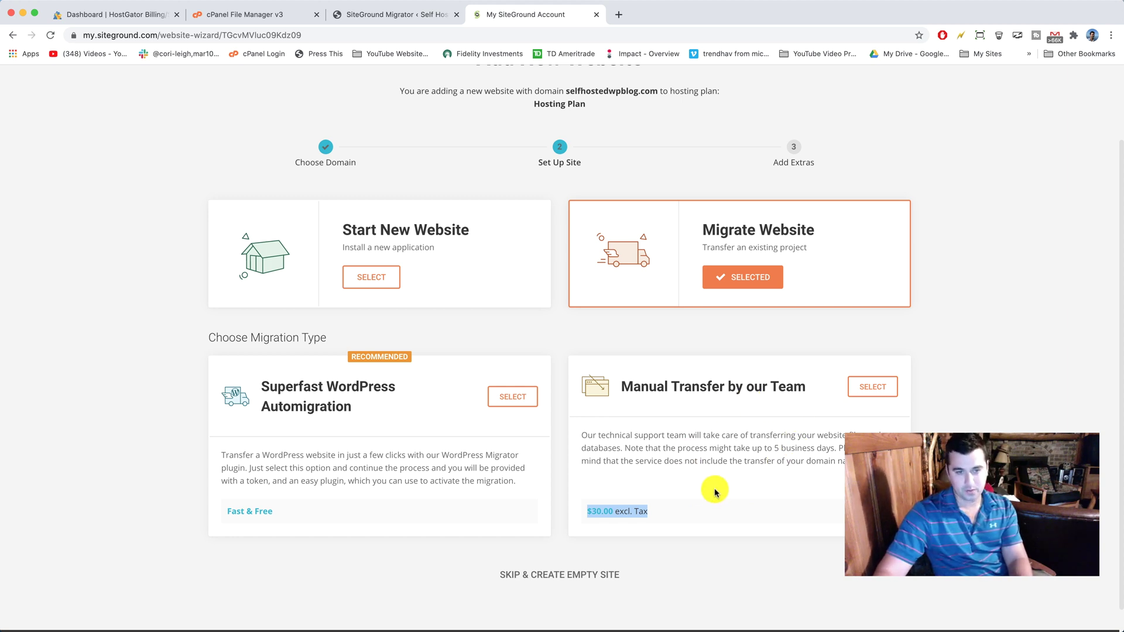
pyautogui.click(451, 457)
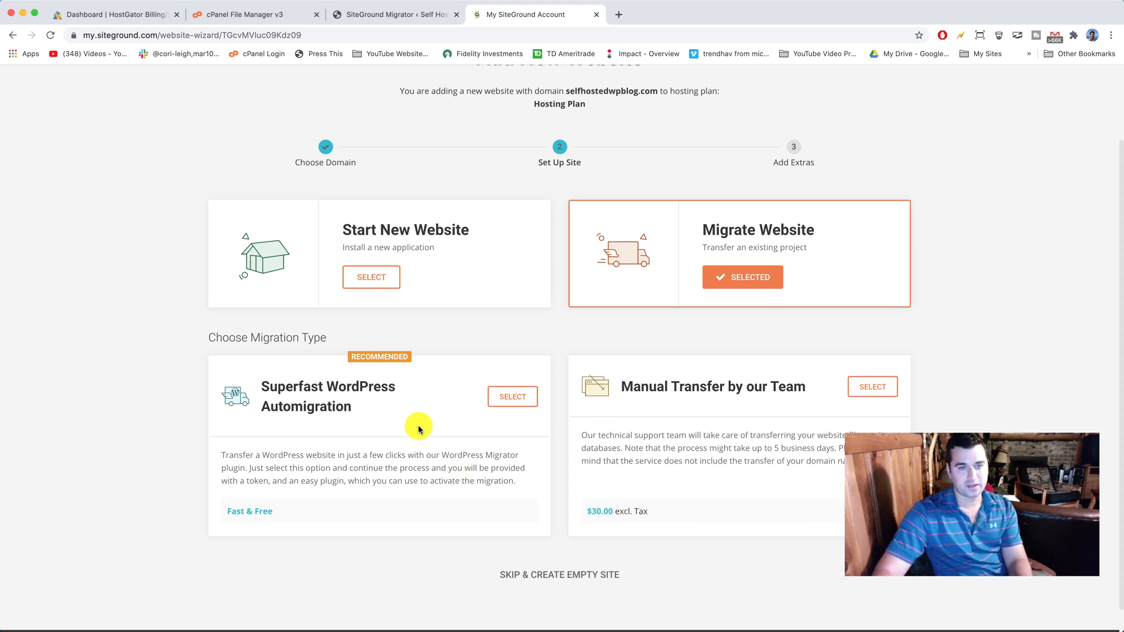
# - Select the free Superfast WordPress Automigration type
pyautogui.moveTo(358, 404); pyautogui.dragTo(261, 383)
pyautogui.click(302, 403)
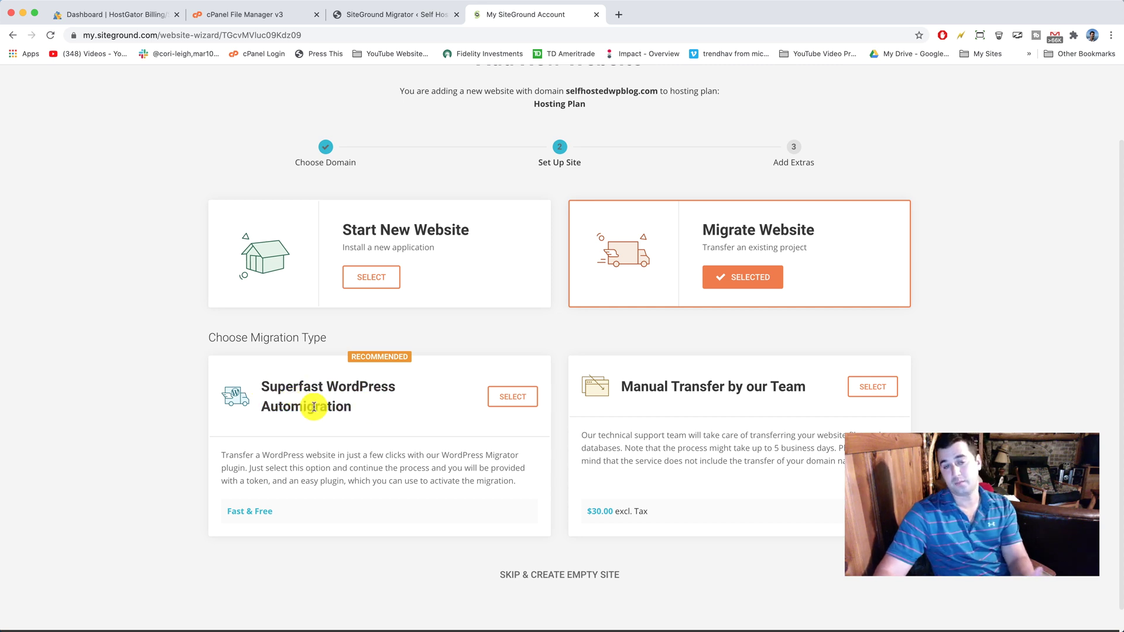
pyautogui.moveTo(283, 514); pyautogui.dragTo(222, 511)
pyautogui.click(292, 491)
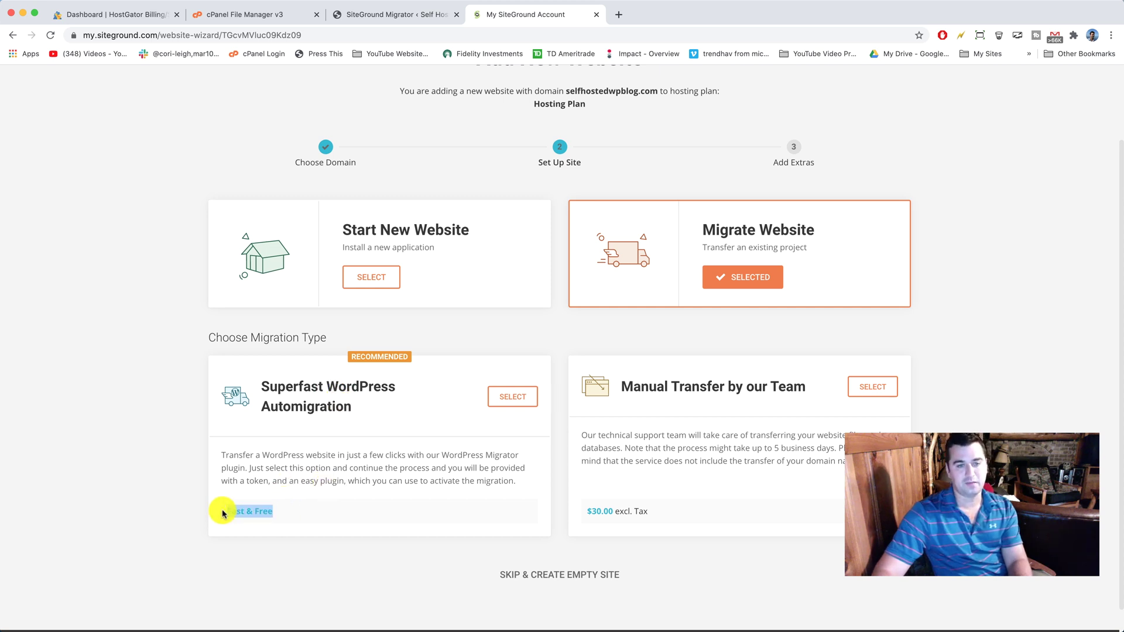
pyautogui.click(513, 398)
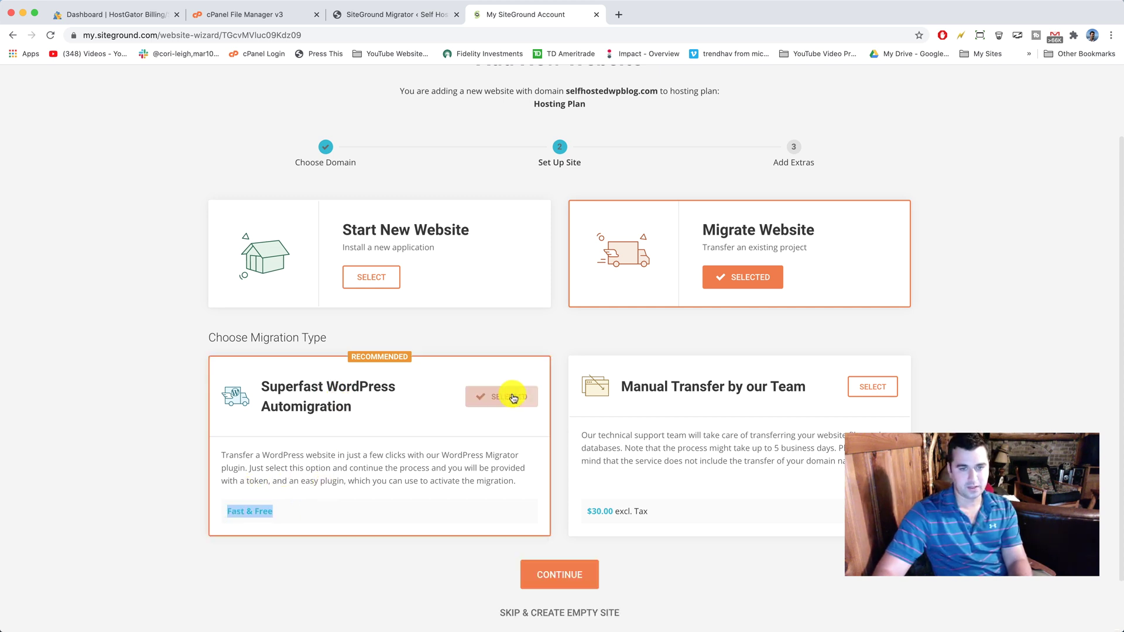
# - Skip the SG Site Scanner extra and finish creating the website
pyautogui.click(563, 579)
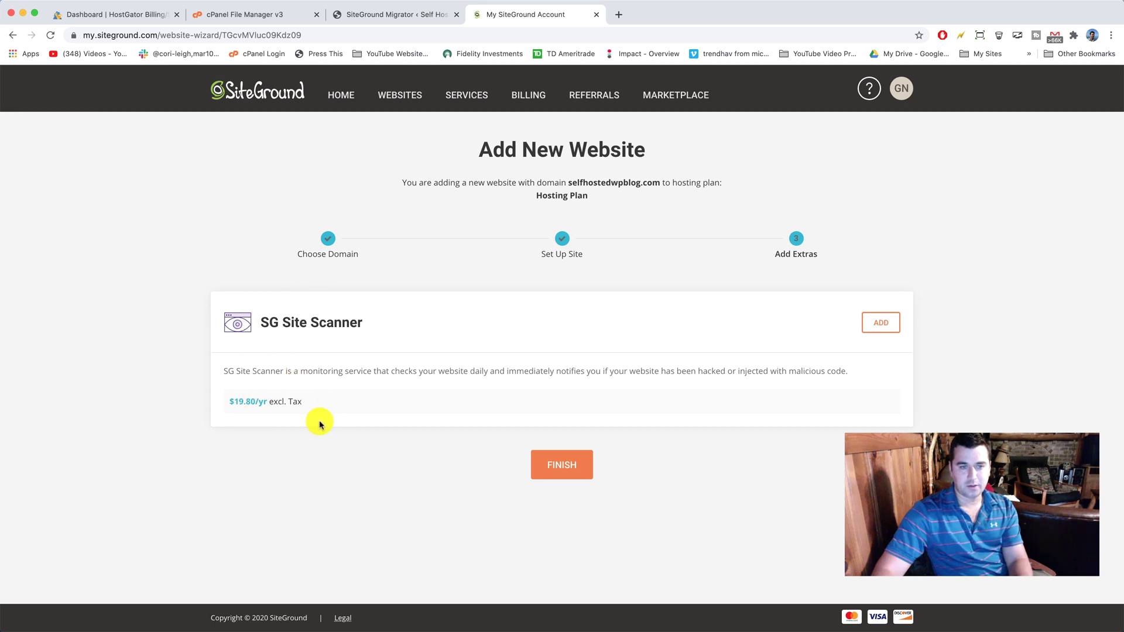
pyautogui.click(570, 465)
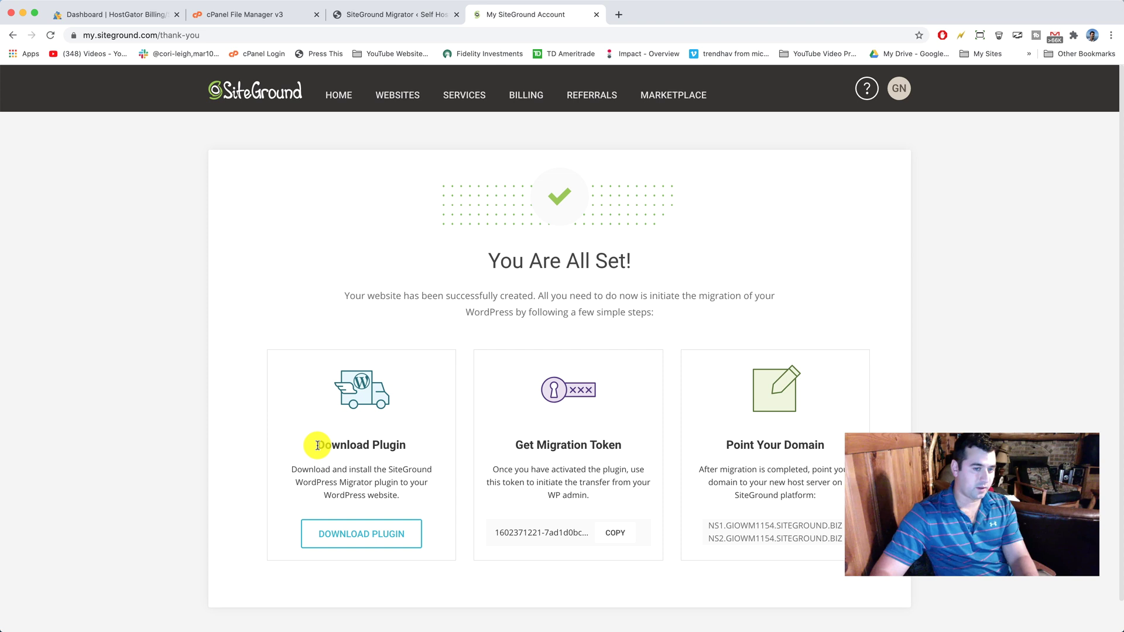
# - Review the Get Migration Token instructions and copy the site's migration token
pyautogui.click(398, 14)
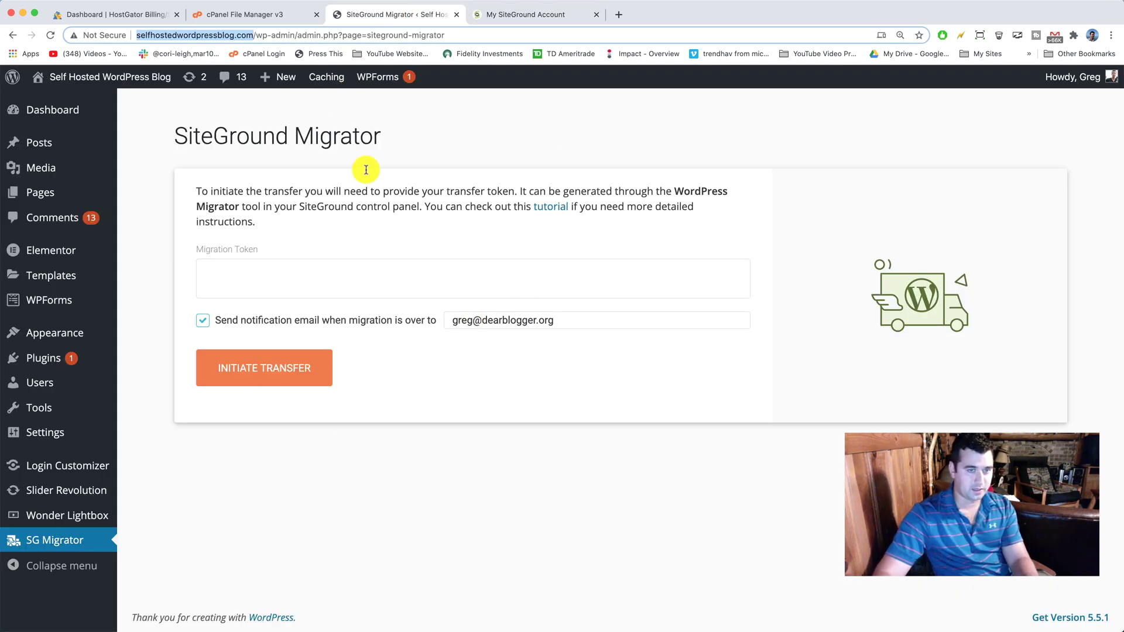
pyautogui.click(523, 16)
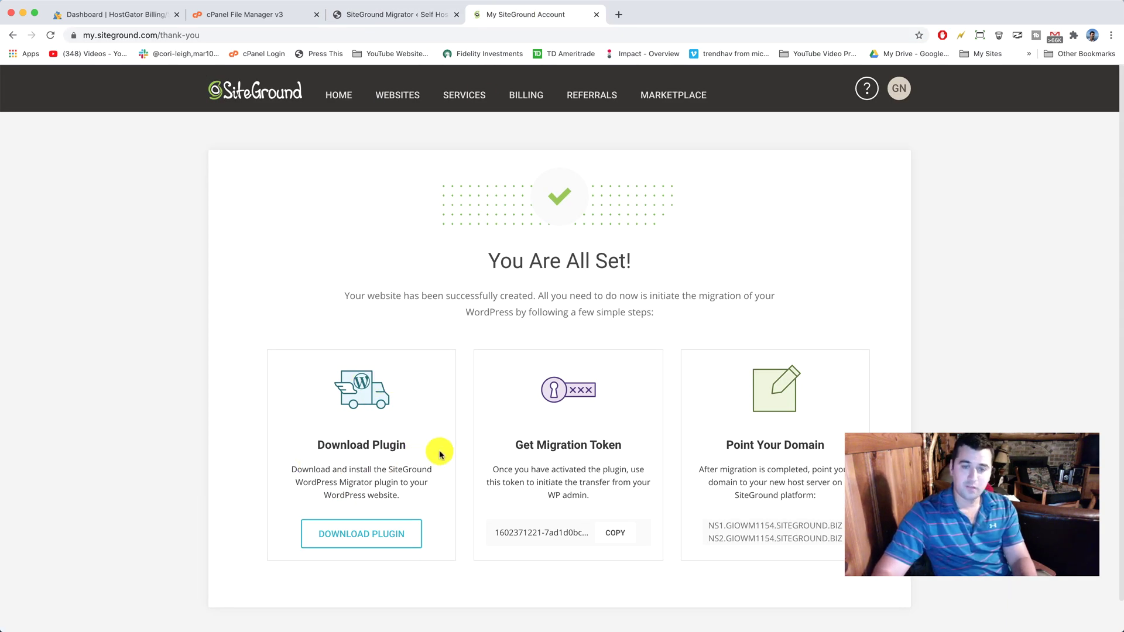
pyautogui.moveTo(516, 443); pyautogui.dragTo(644, 443)
pyautogui.click(498, 468)
pyautogui.moveTo(499, 468); pyautogui.dragTo(638, 494)
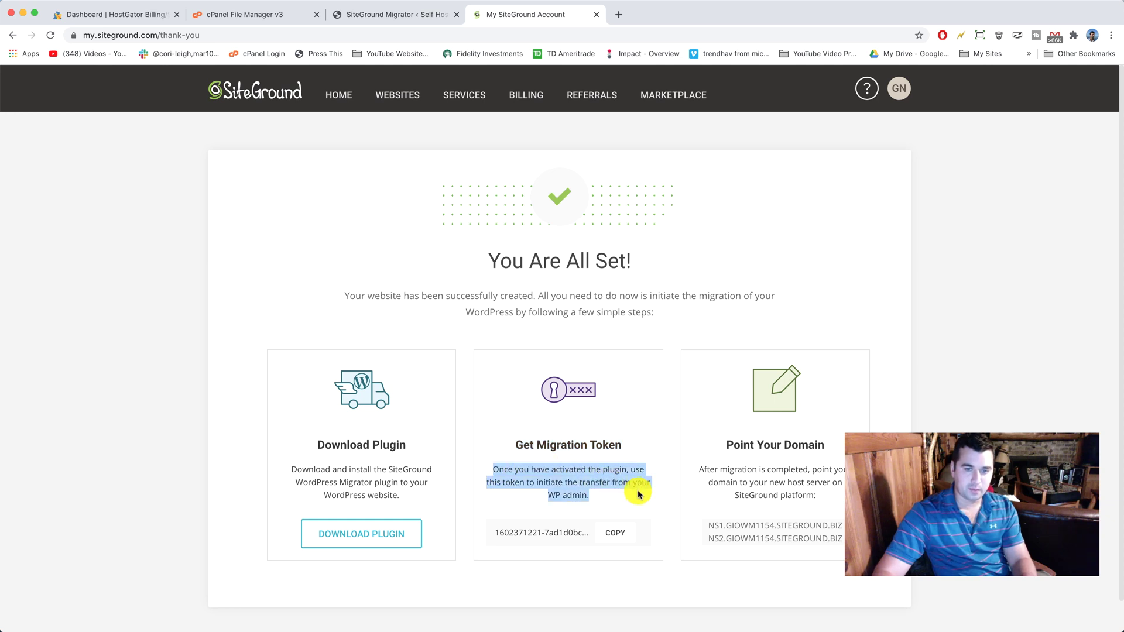
pyautogui.click(640, 499)
pyautogui.moveTo(530, 470); pyautogui.dragTo(629, 472)
pyautogui.click(630, 471)
pyautogui.moveTo(524, 482)
pyautogui.mouseDown()
pyautogui.moveTo(650, 483)
pyautogui.moveTo(531, 492)
pyautogui.mouseUp()
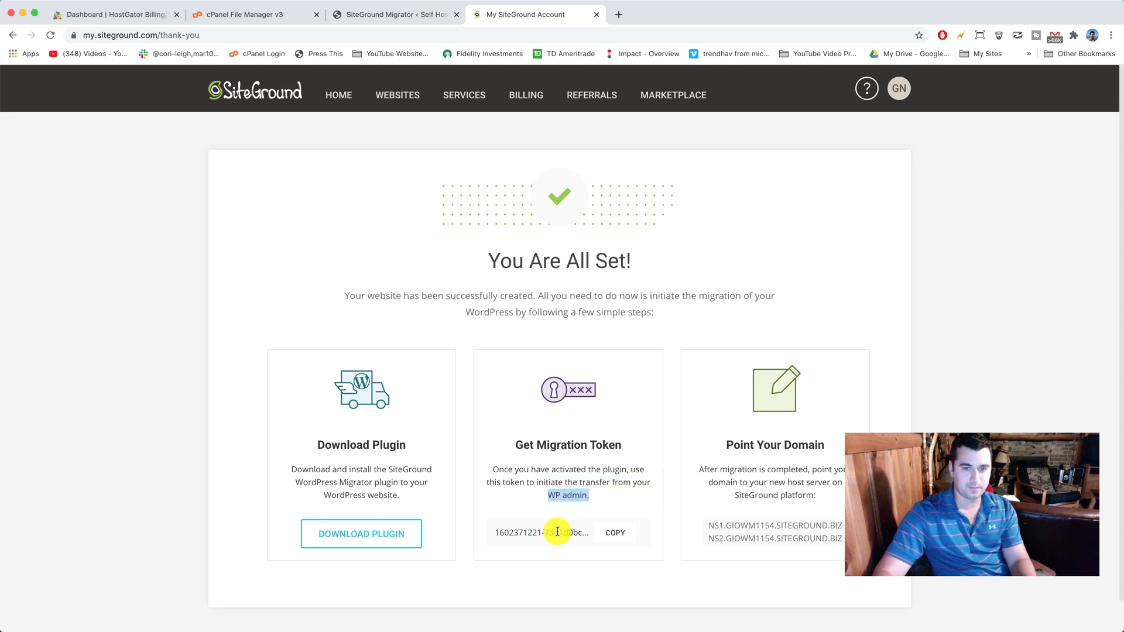
pyautogui.click(623, 538)
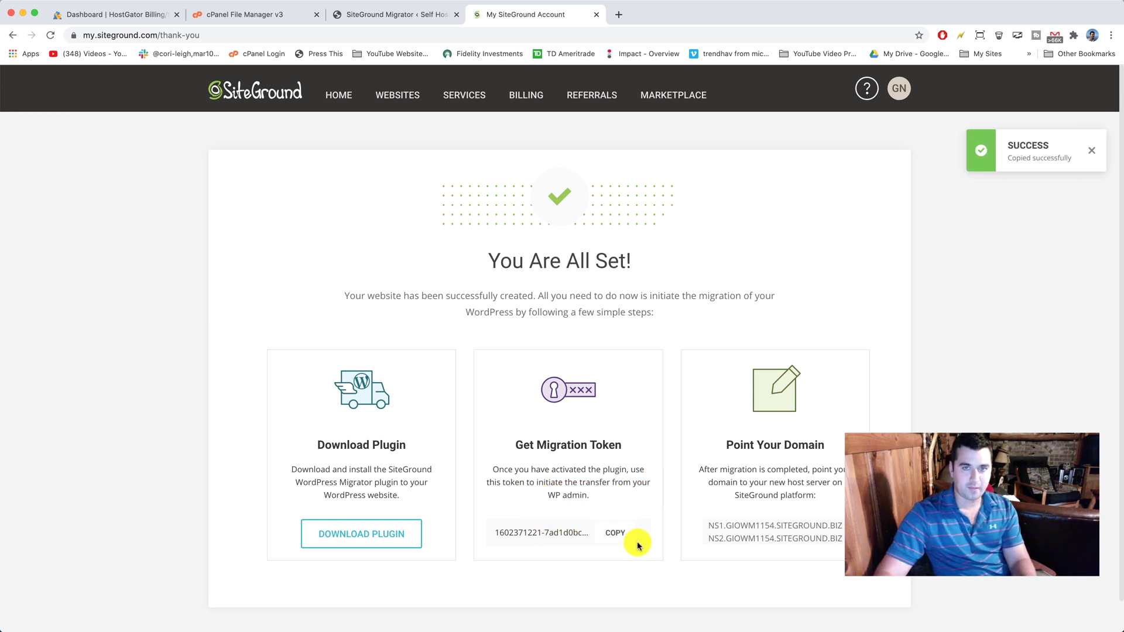
# - Paste the migration token into the WordPress SiteGround Migrator and initiate the transfer
pyautogui.click(386, 20)
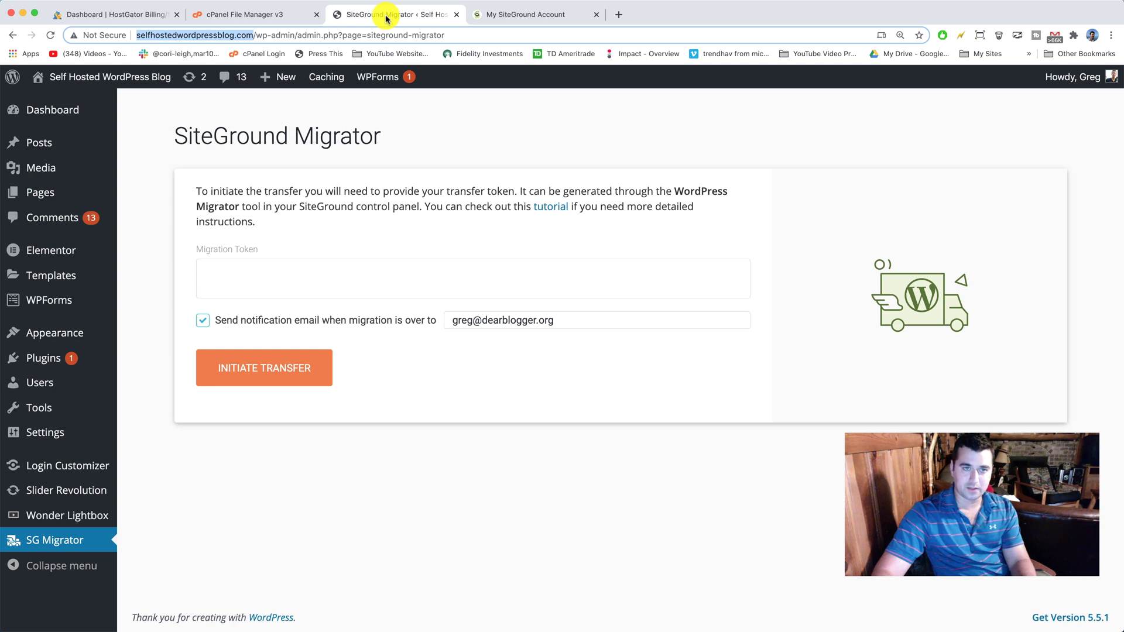
pyautogui.click(276, 279)
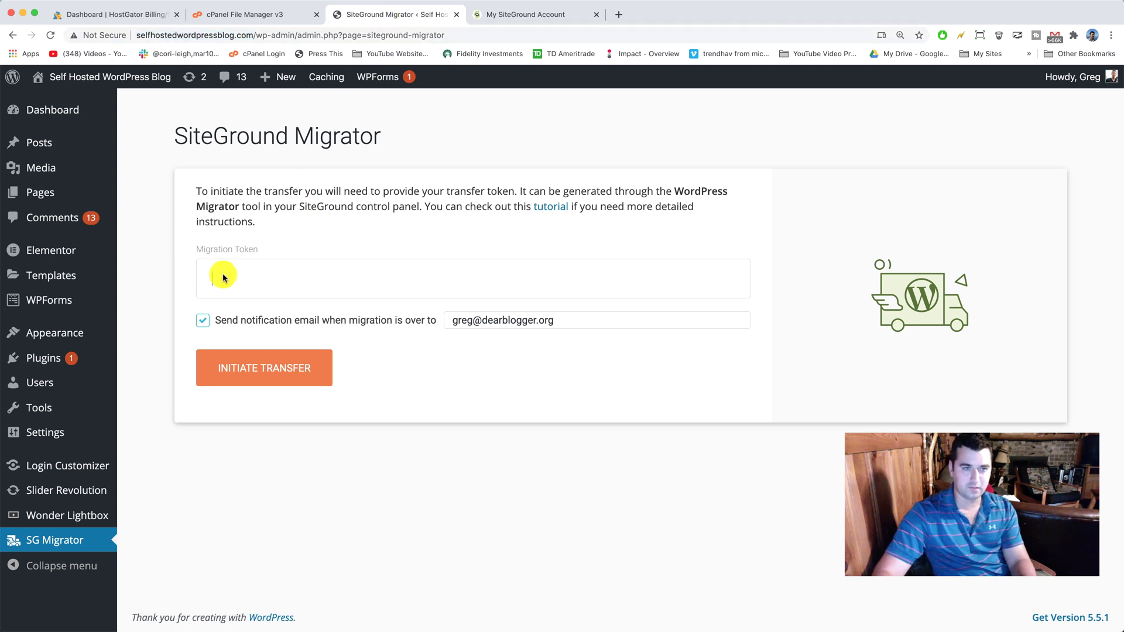
pyautogui.rightClick(223, 278)
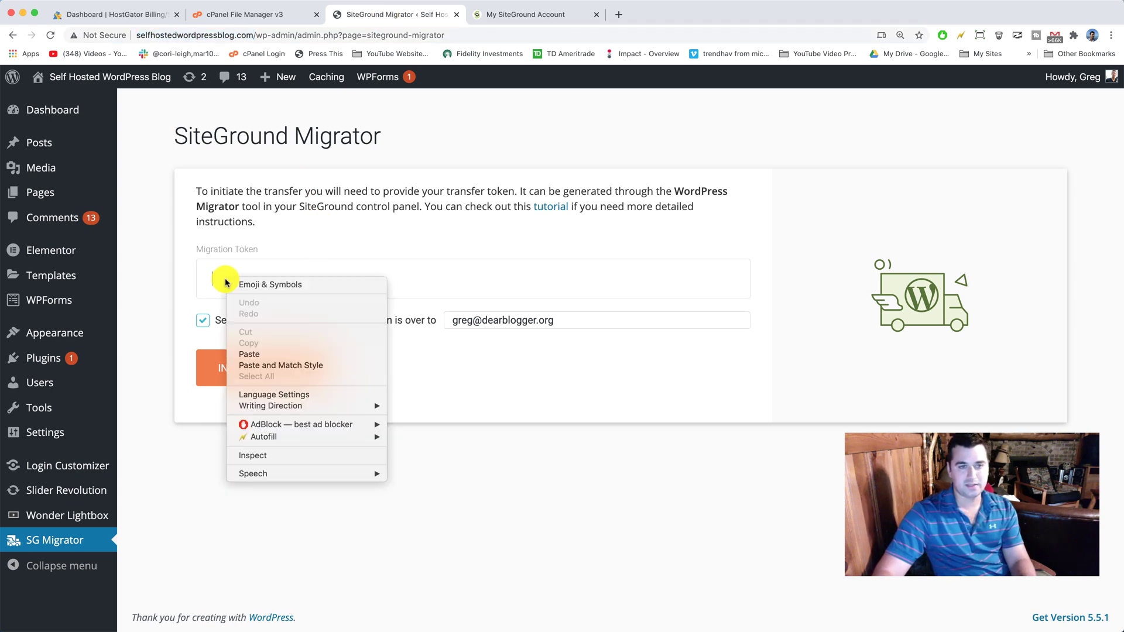
pyautogui.click(255, 353)
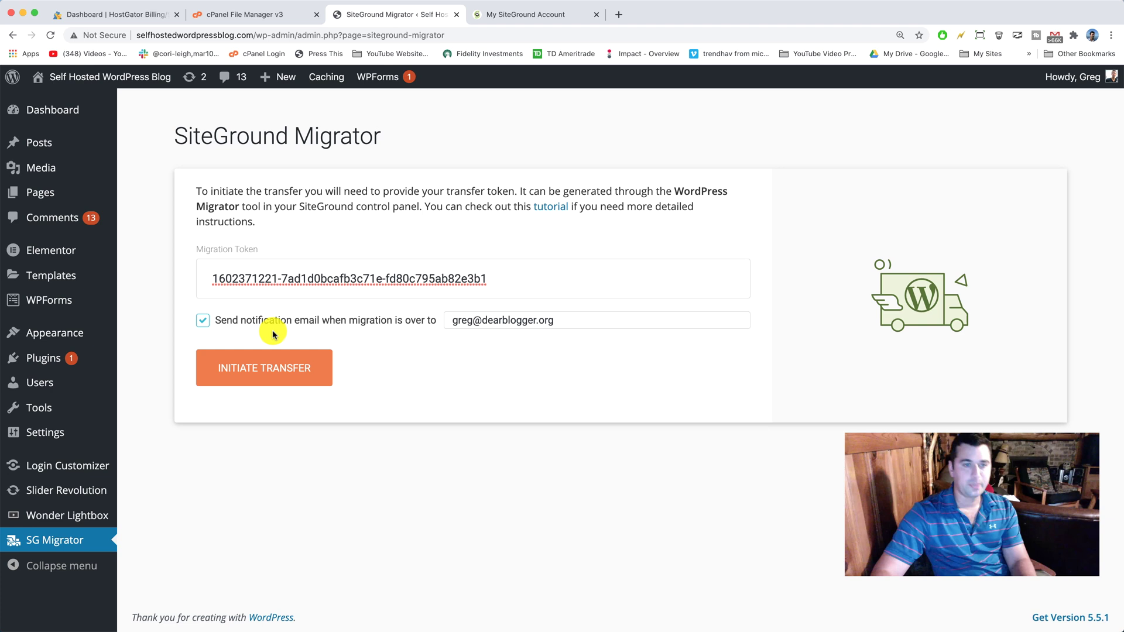
pyautogui.click(486, 321)
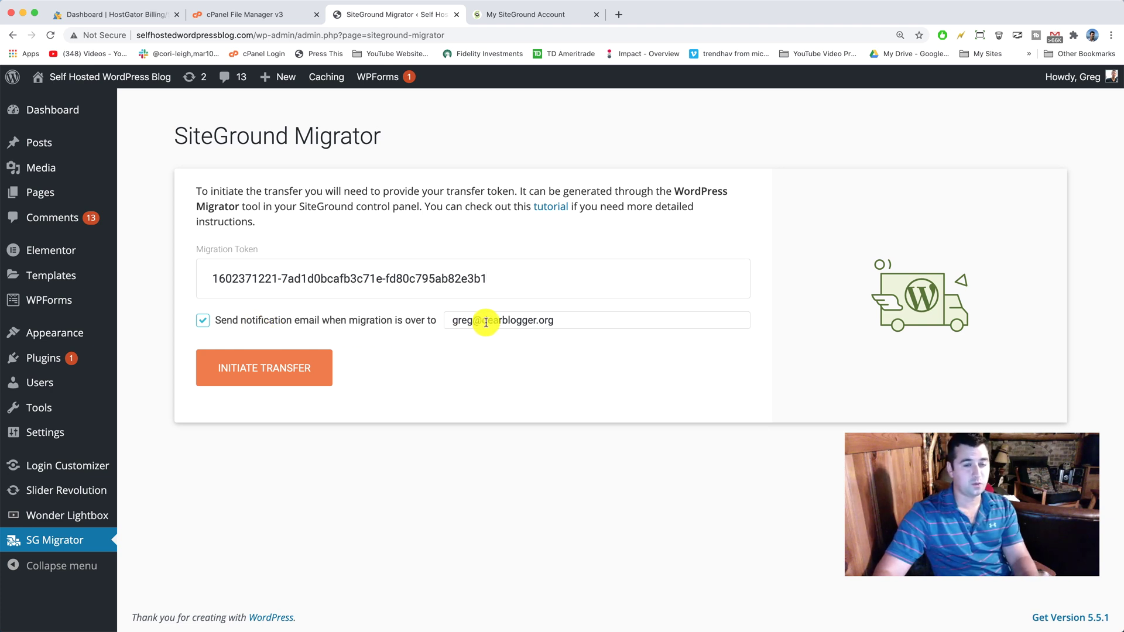
pyautogui.click(569, 319)
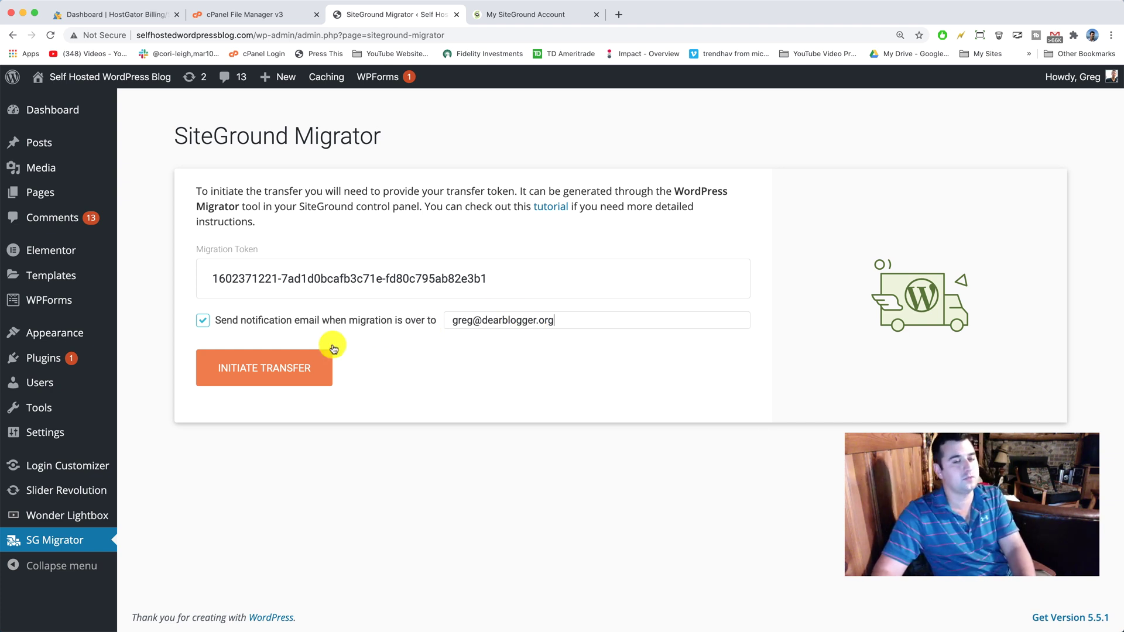
pyautogui.click(312, 374)
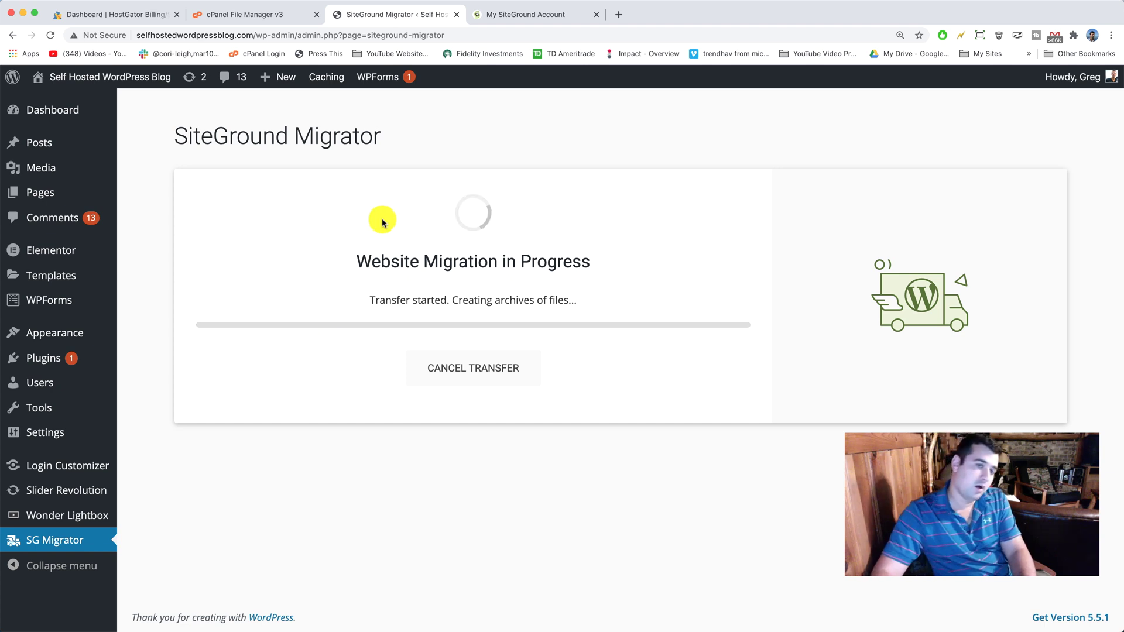
pyautogui.click(522, 14)
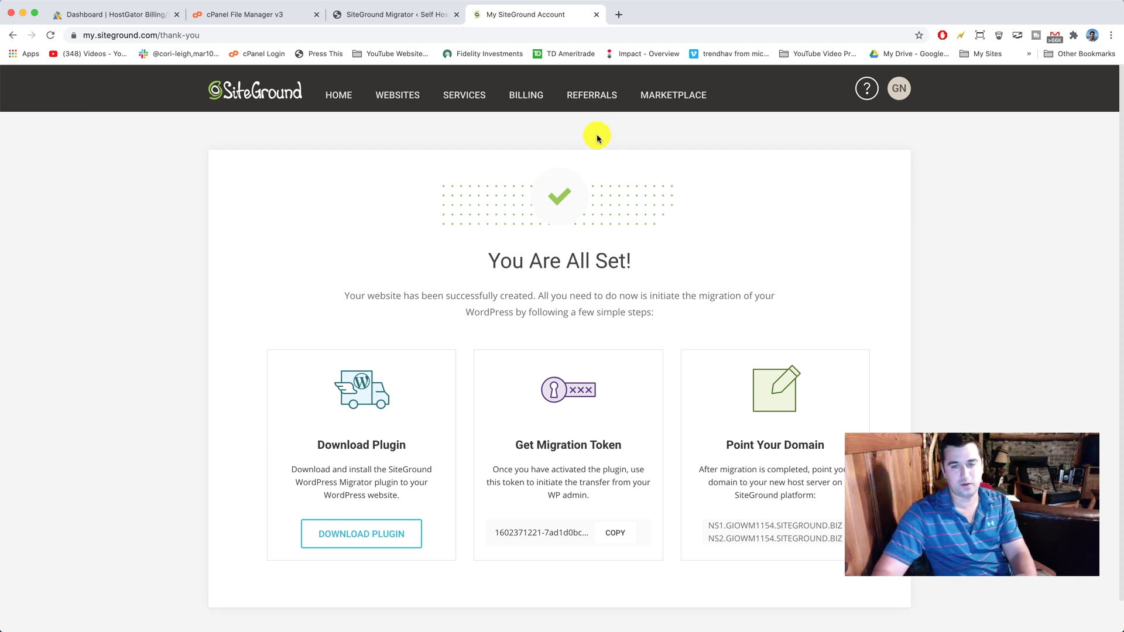
# - Open HostGator's domain list and note SiteGround's name servers NS1/NS2.GIOWM1154.SITEGROUND.BIZ
pyautogui.click(113, 15)
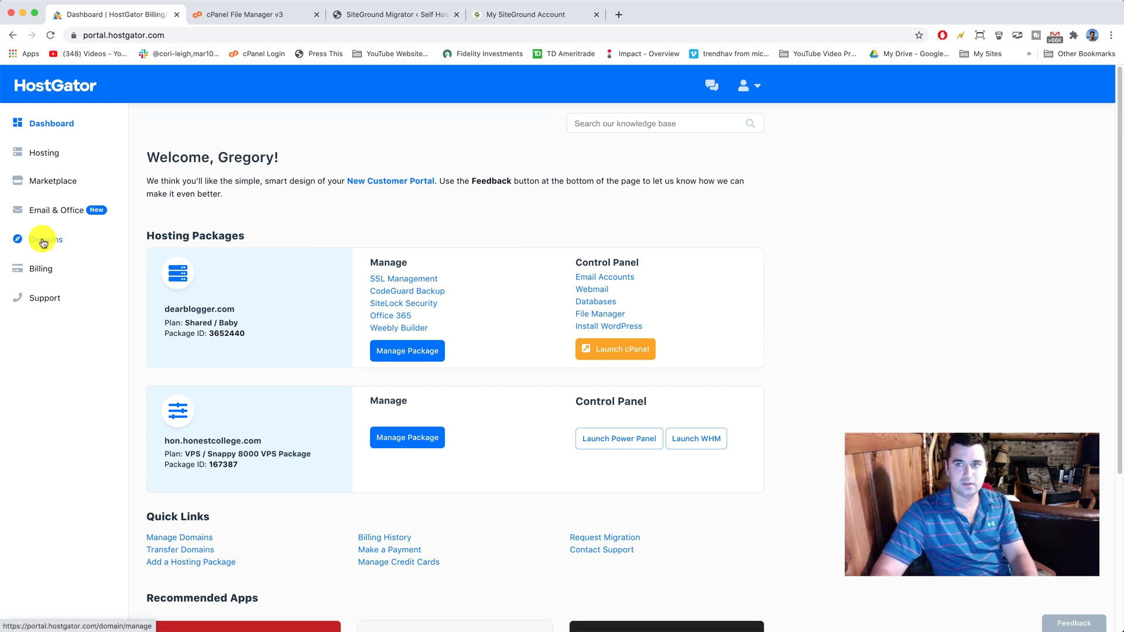
pyautogui.click(43, 243)
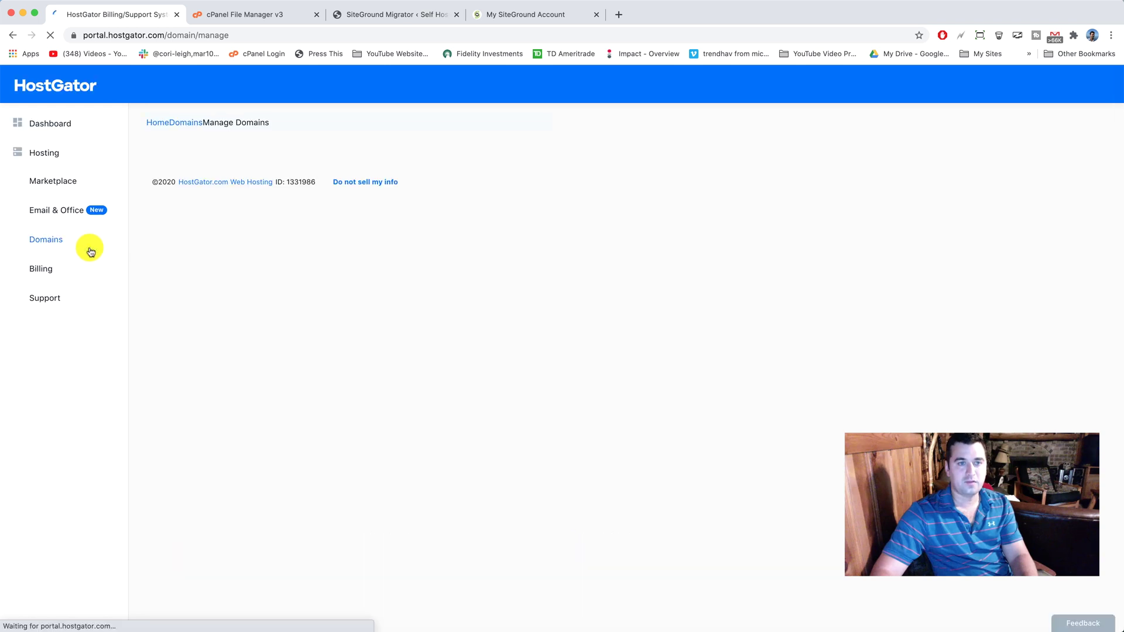
pyautogui.click(535, 16)
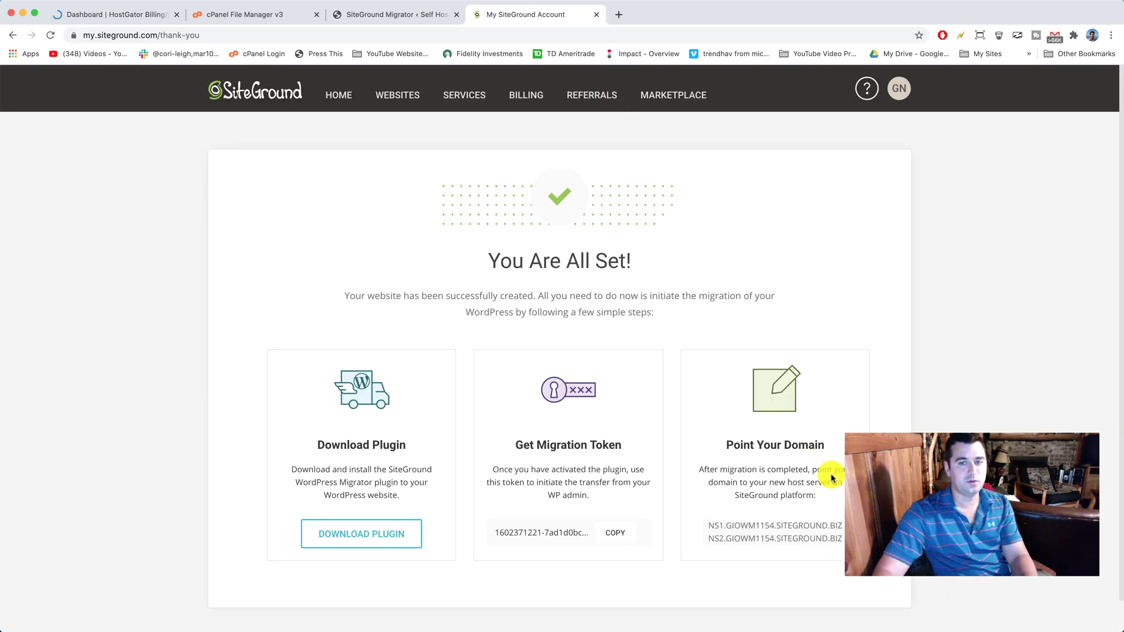
pyautogui.moveTo(843, 525)
pyautogui.mouseDown()
pyautogui.moveTo(695, 532)
pyautogui.moveTo(837, 524)
pyautogui.mouseUp()
pyautogui.click(708, 527)
pyautogui.click(837, 525)
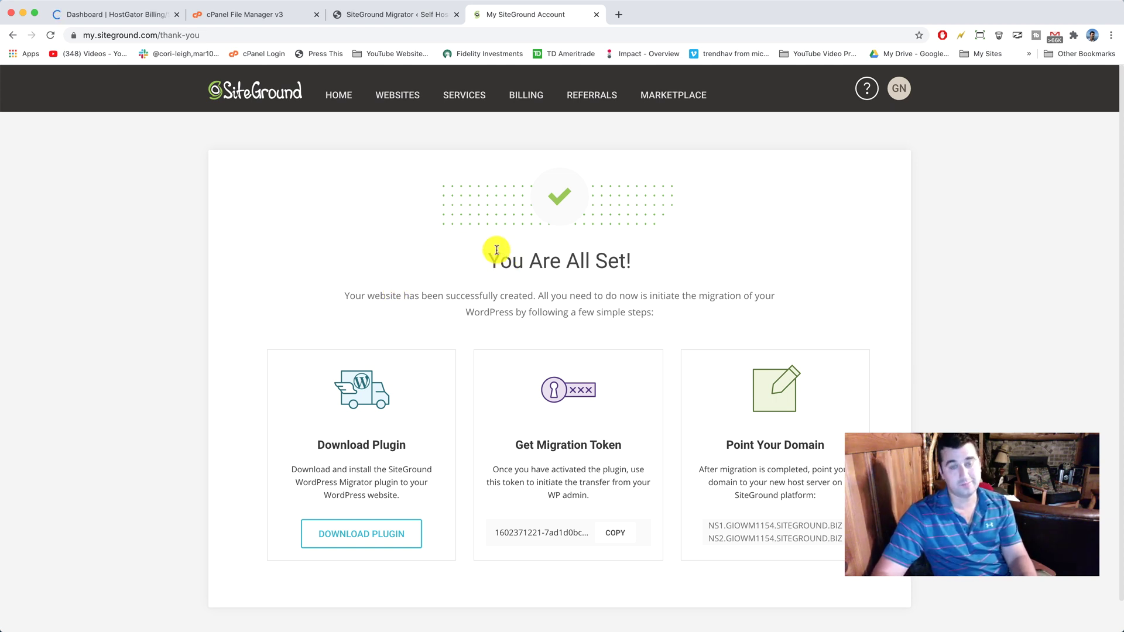
# - Open the name server editor for narayguy.com in HostGator
pyautogui.click(117, 15)
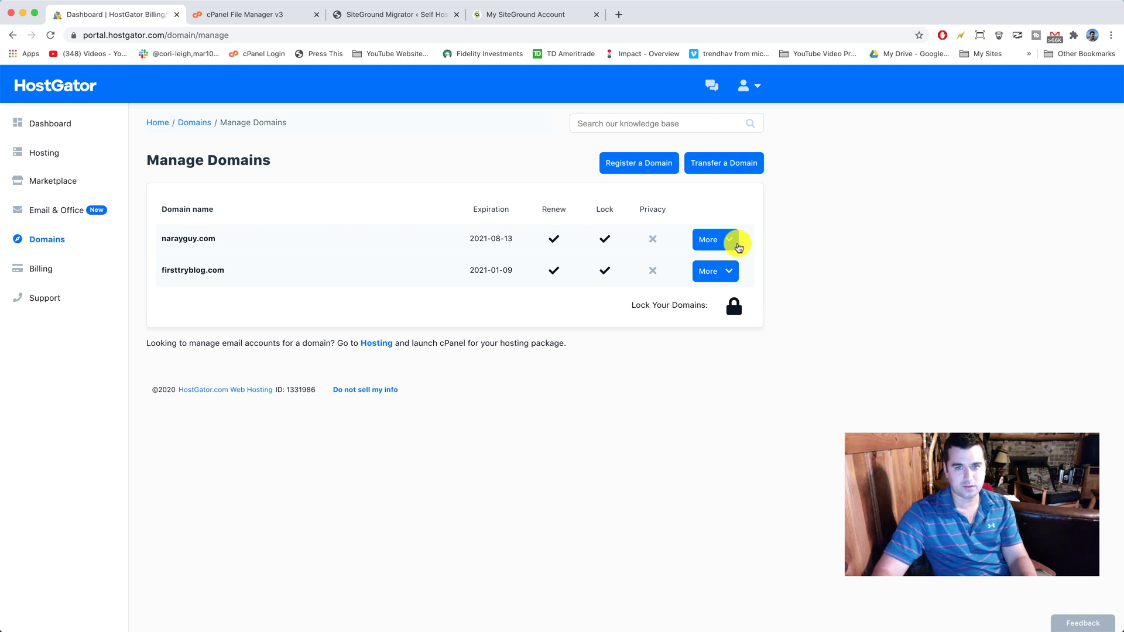
pyautogui.click(736, 244)
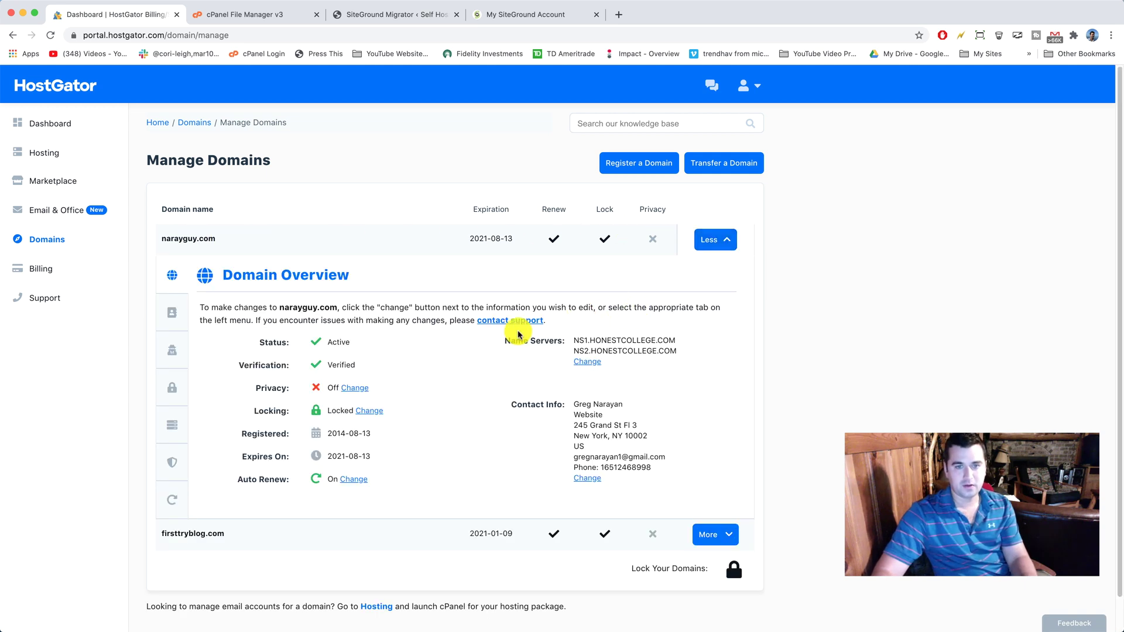
pyautogui.click(597, 361)
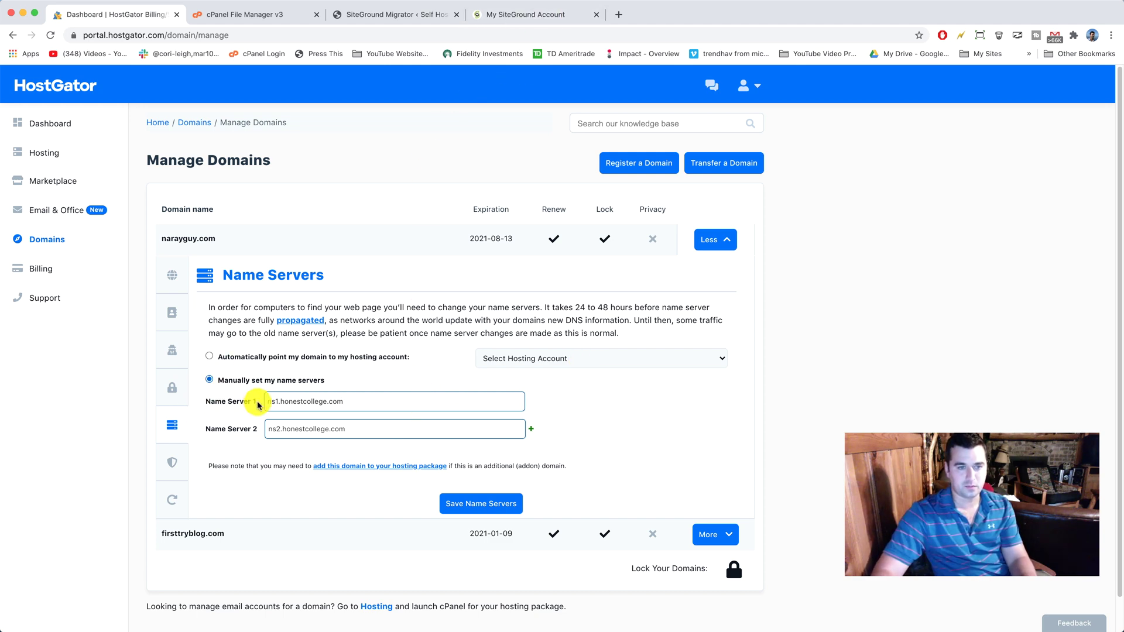
pyautogui.click(497, 14)
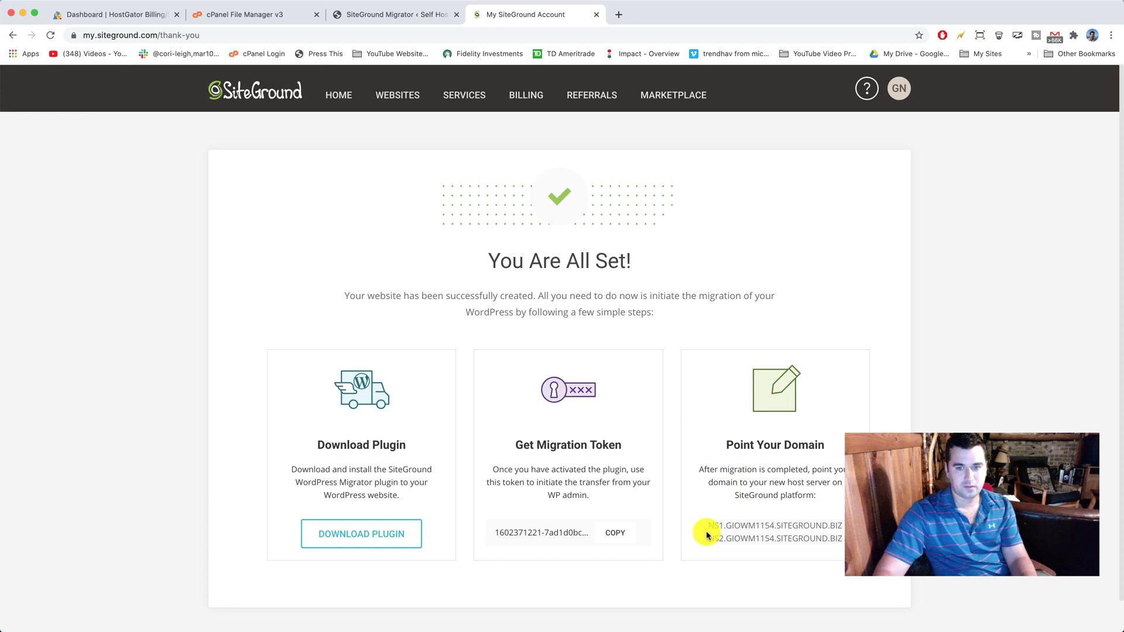
pyautogui.tripleClick(827, 520)
pyautogui.tripleClick(774, 537)
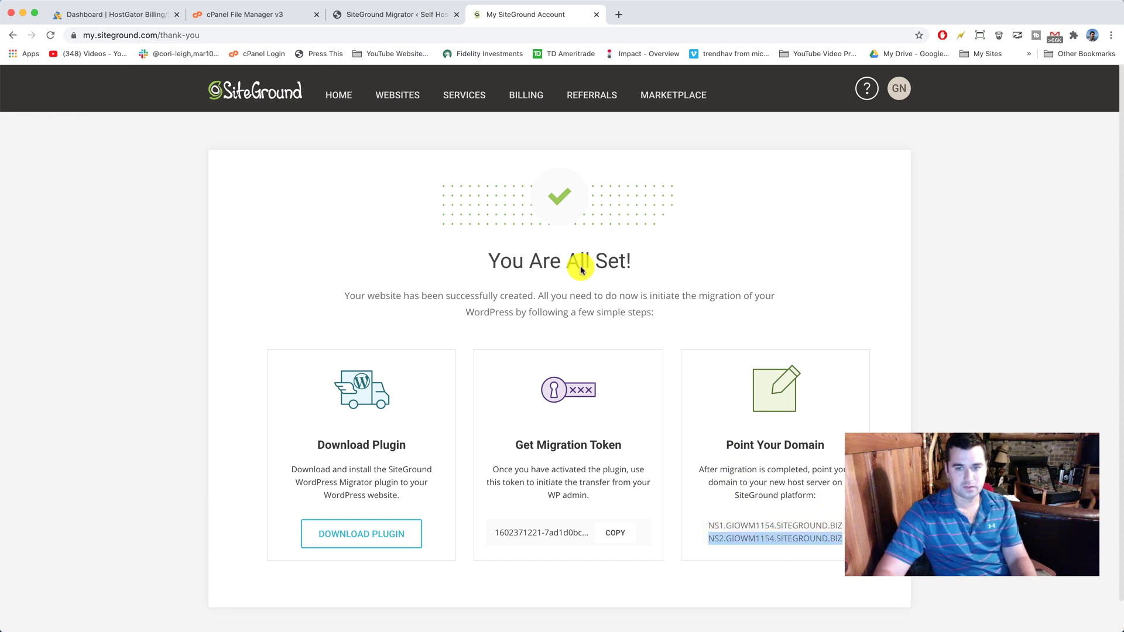
pyautogui.click(362, 14)
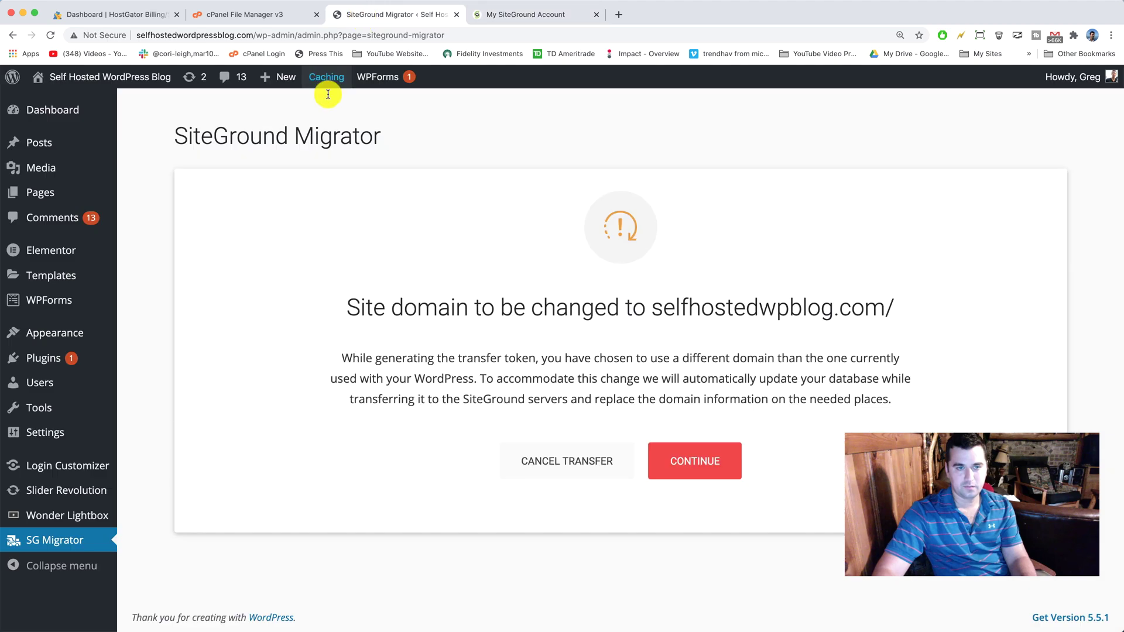
pyautogui.click(252, 12)
pyautogui.click(157, 23)
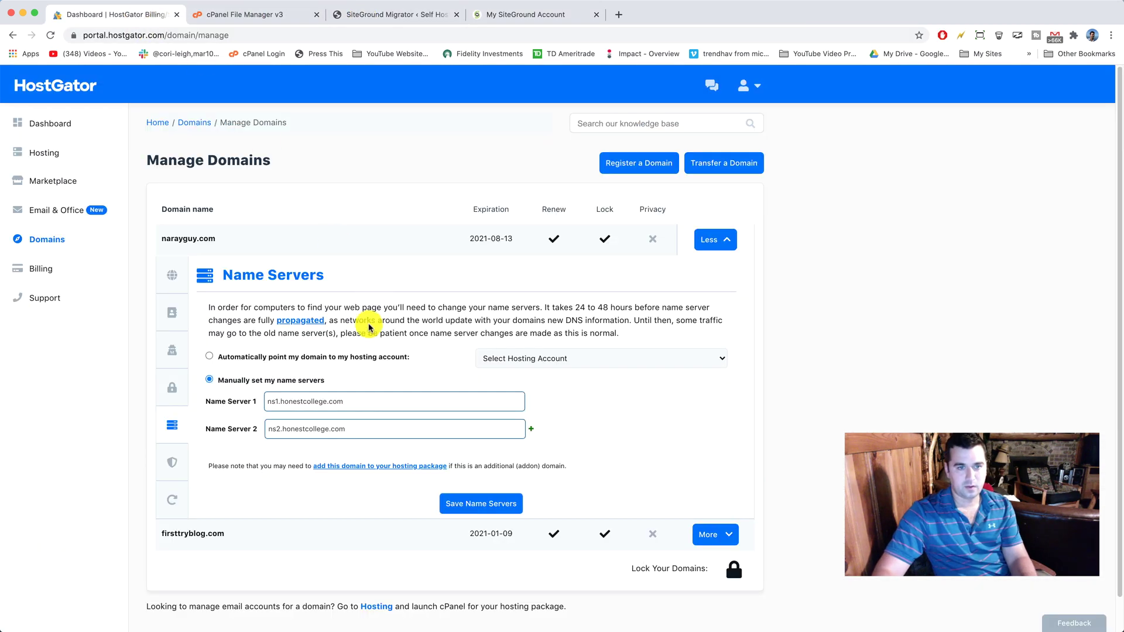
pyautogui.moveTo(375, 431); pyautogui.dragTo(263, 431)
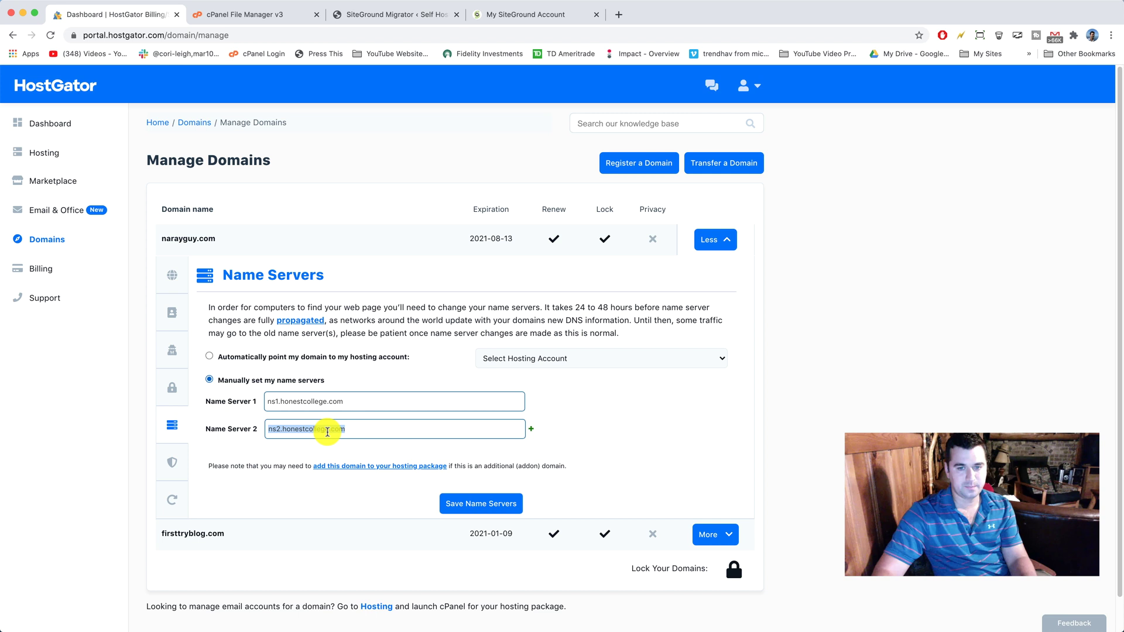
pyautogui.write('ns2.honestcollege.com')
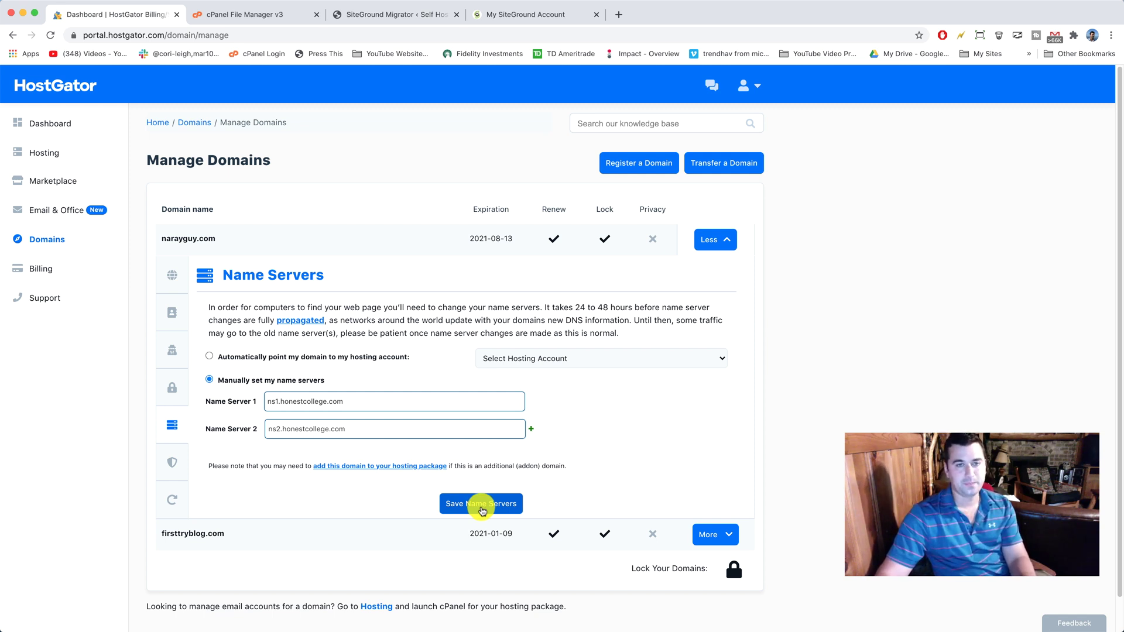
pyautogui.click(511, 16)
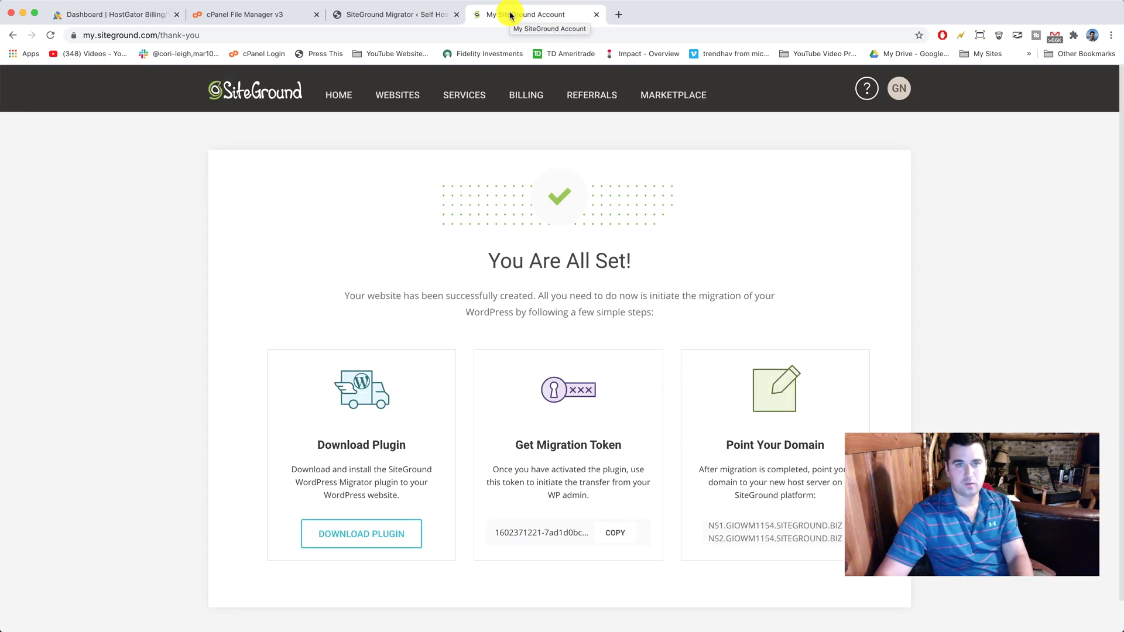